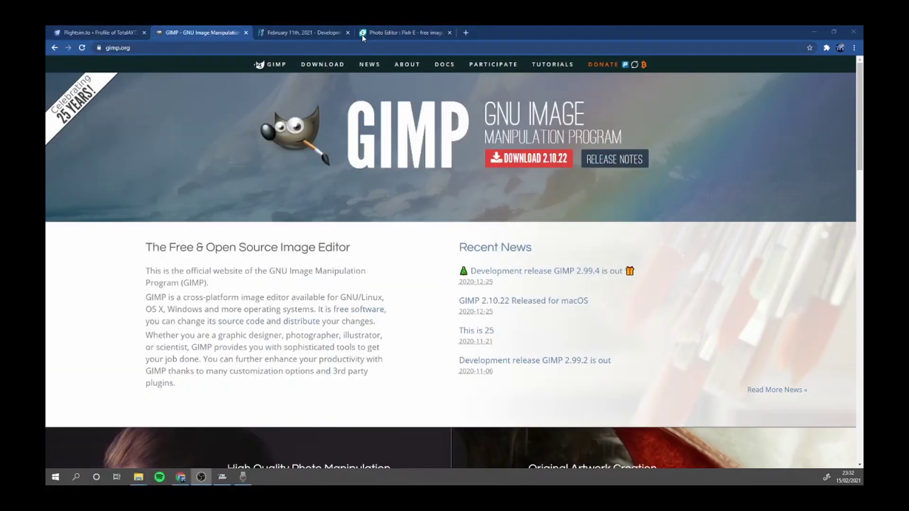
- In Pixlr E, sample the YouTube logo's red as the foreground colour
click(375, 31)
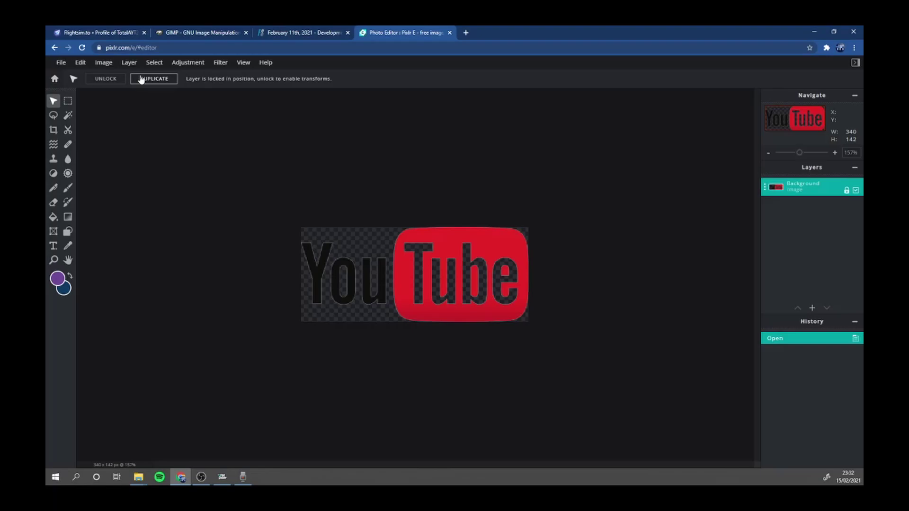
click(68, 245)
click(484, 235)
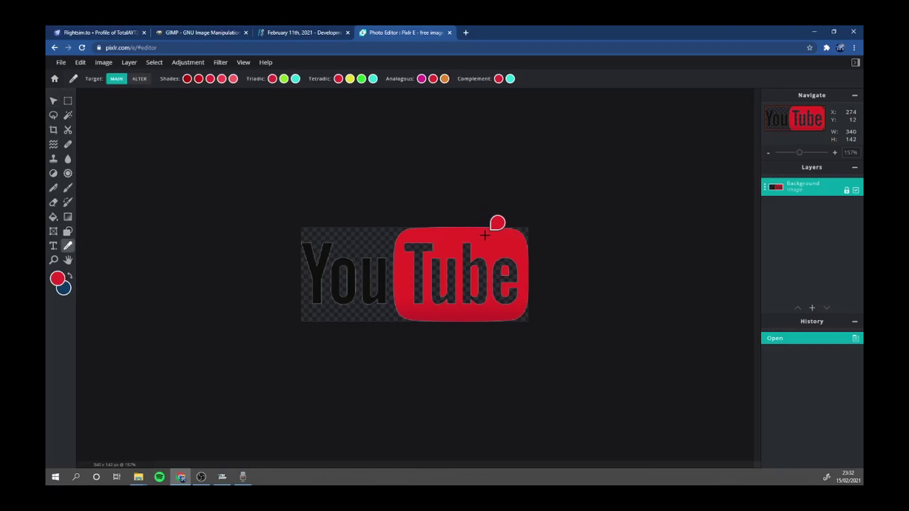
- Copy the foreground colour's hex value #E42526 from its colour settings
click(57, 279)
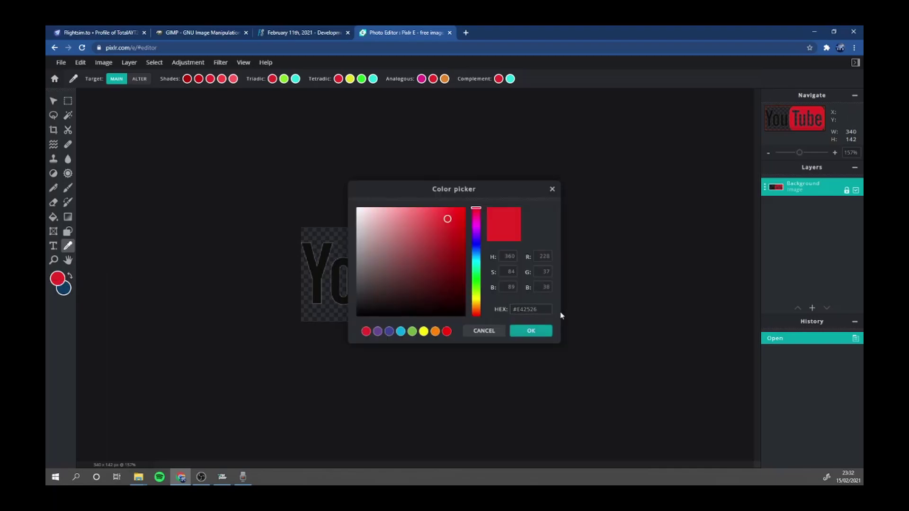
triple_click(525, 309)
right_click(532, 310)
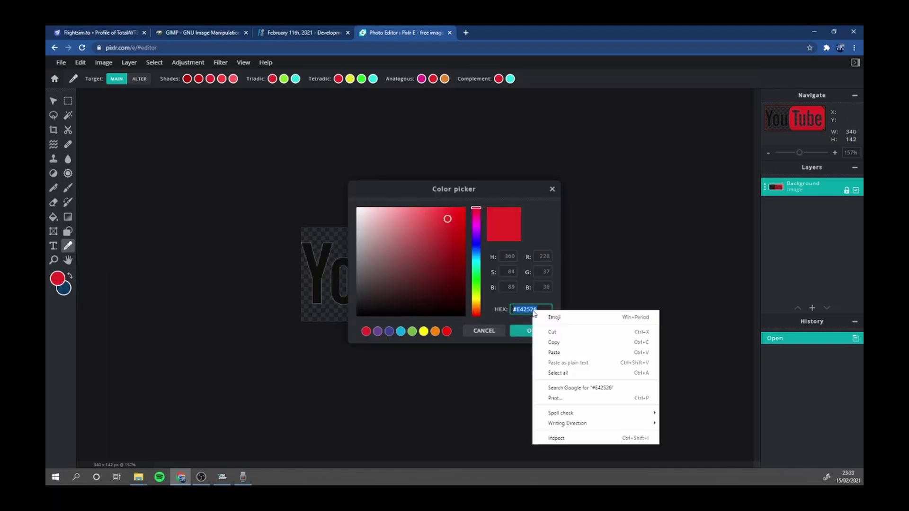
click(554, 342)
click(383, 413)
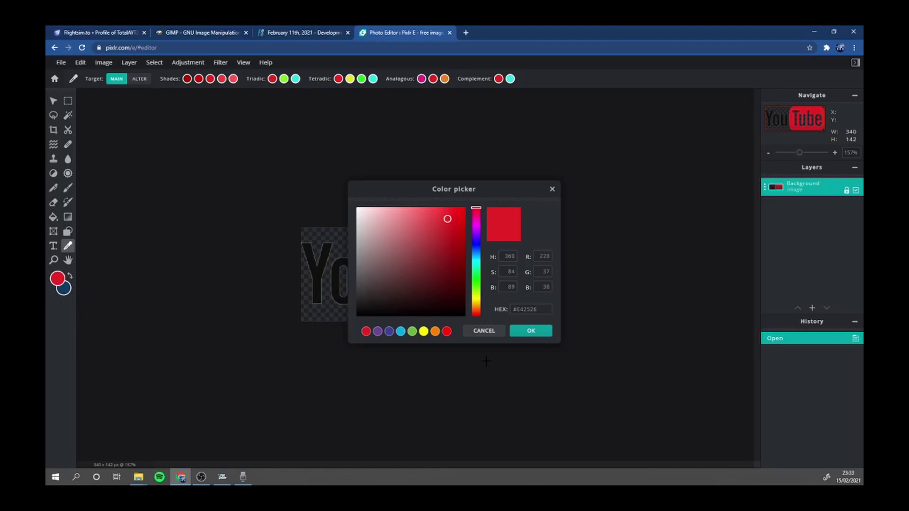
key(Escape)
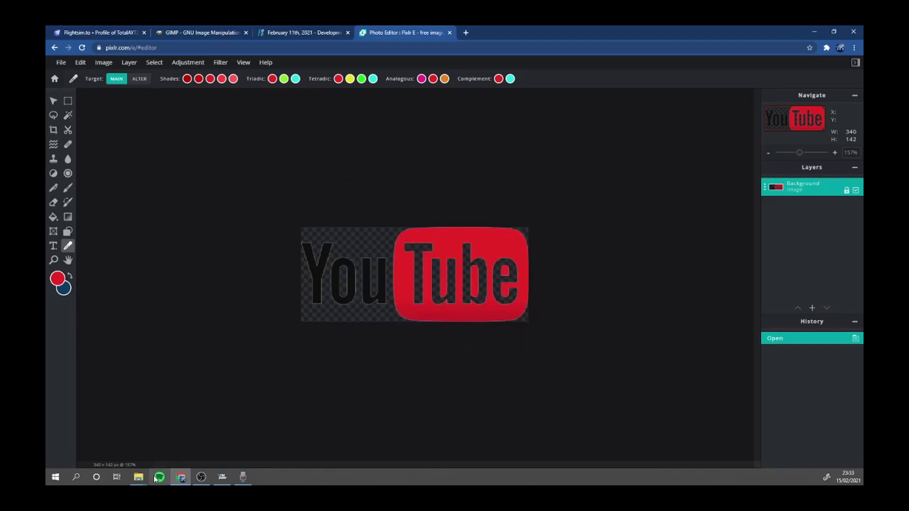
- Bring up the TA_downloads folder window and reposition it on screen
mouse_move(140, 480)
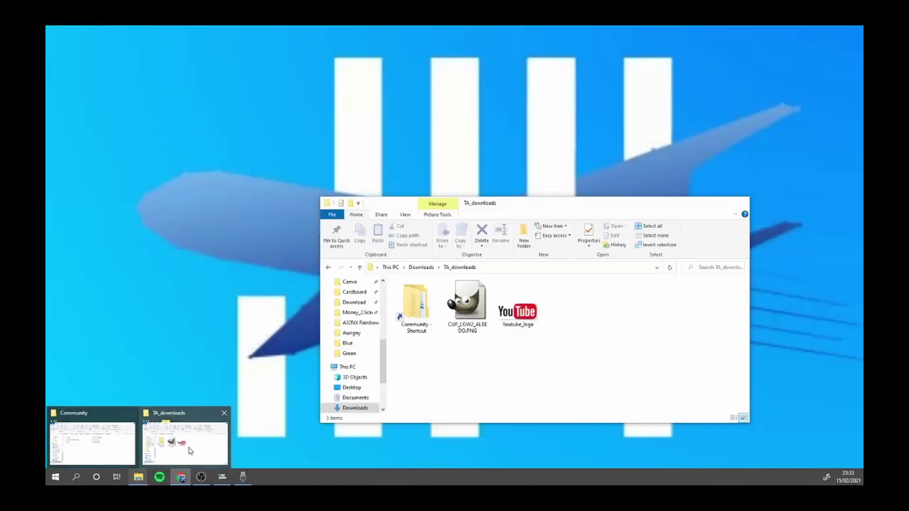
click(188, 446)
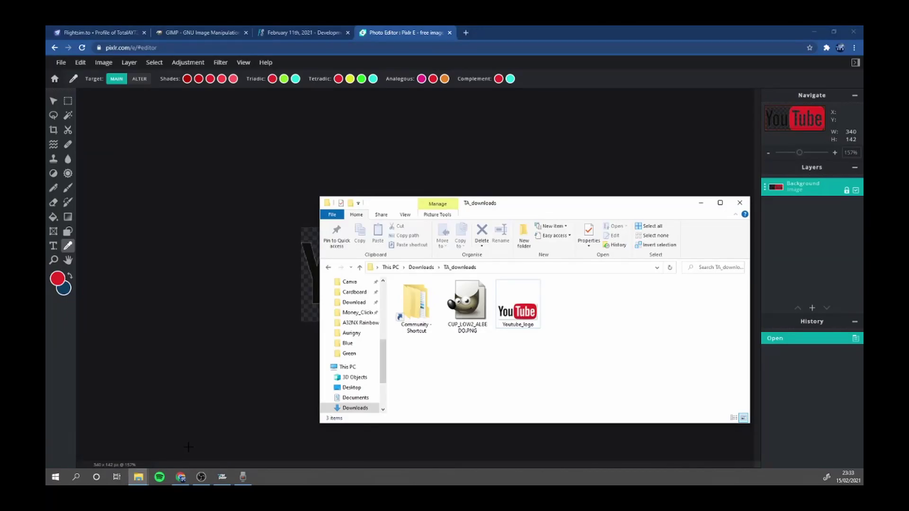
click(719, 204)
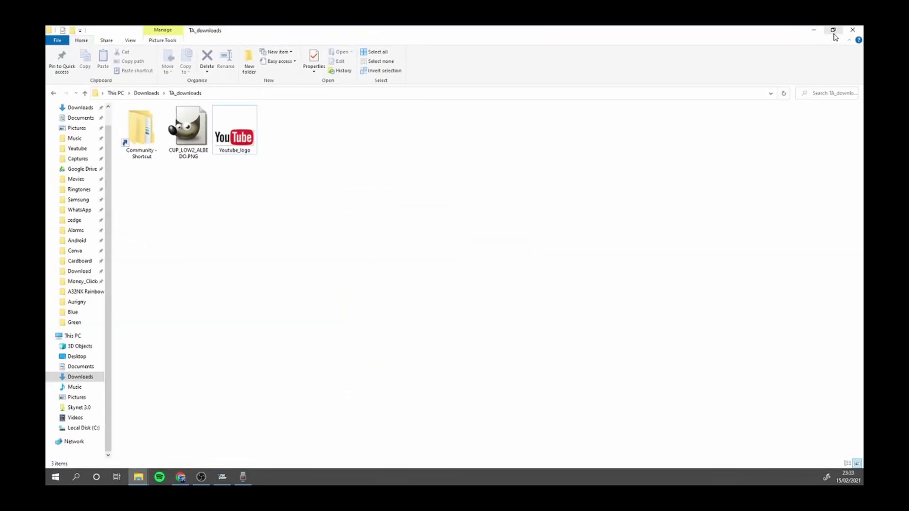
click(833, 30)
drag(627, 206, 560, 162)
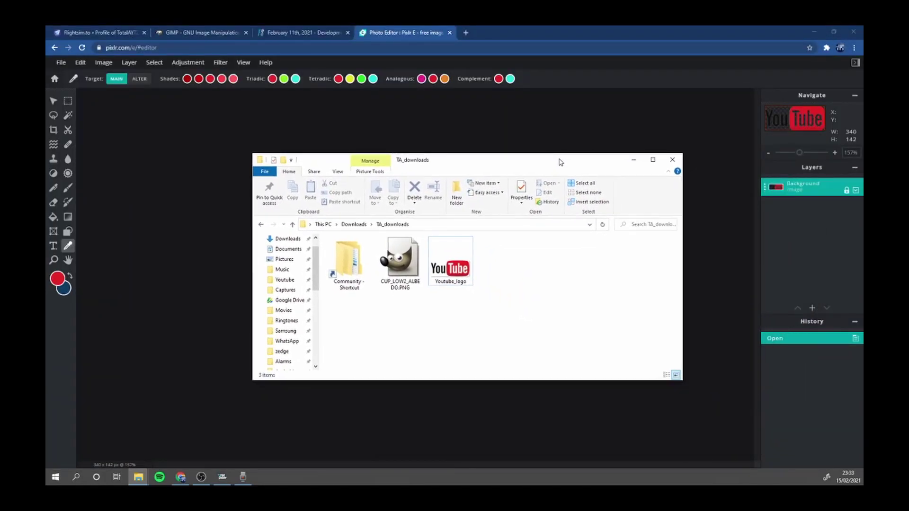
- Open CUP_LOW2_ALBEDO.PNG with GIMP from its context menu
click(385, 261)
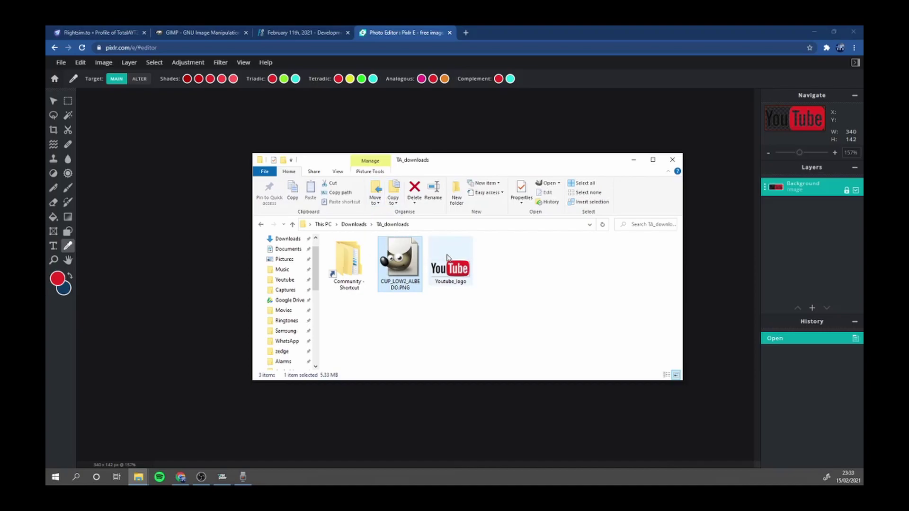
right_click(399, 253)
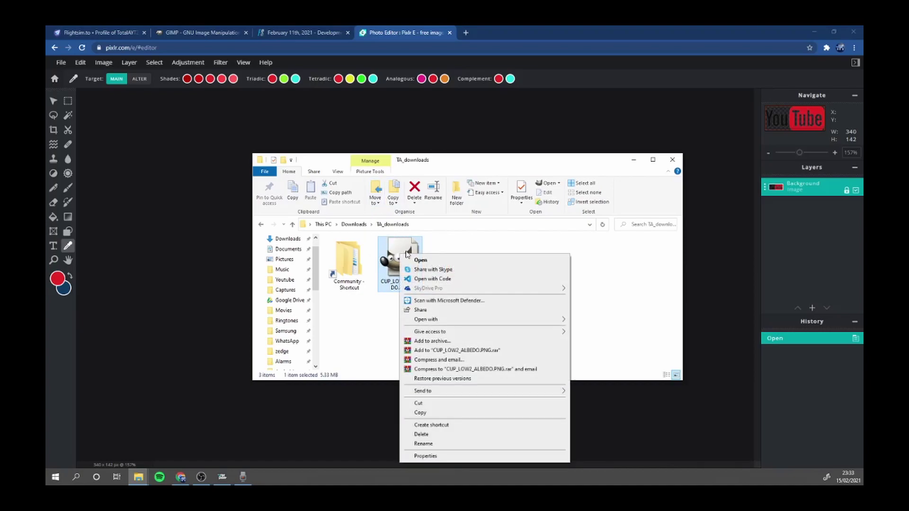
mouse_move(443, 320)
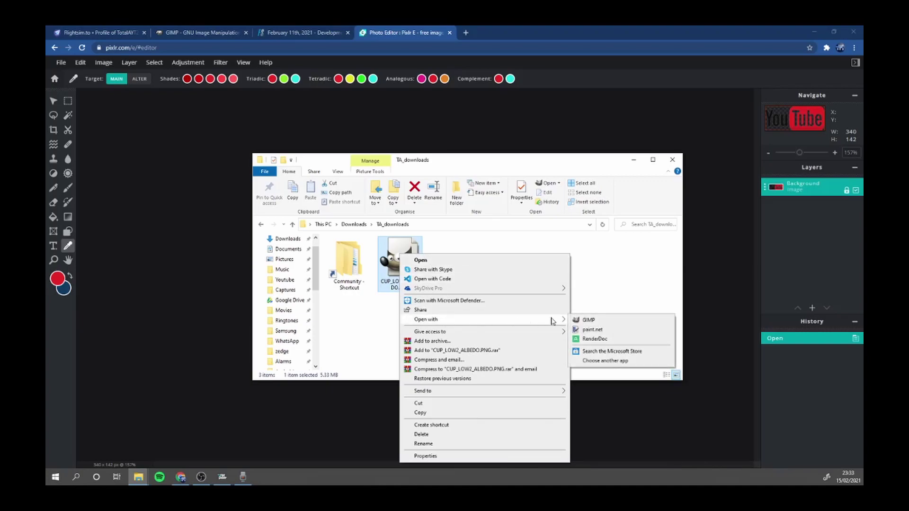
click(576, 319)
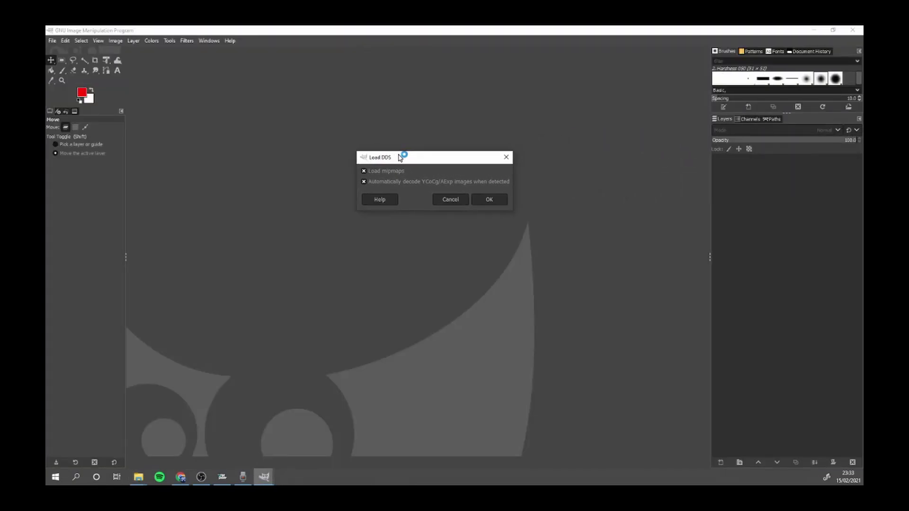
- Load the DDS texture and set GIMP's foreground colour to #E42526
click(498, 200)
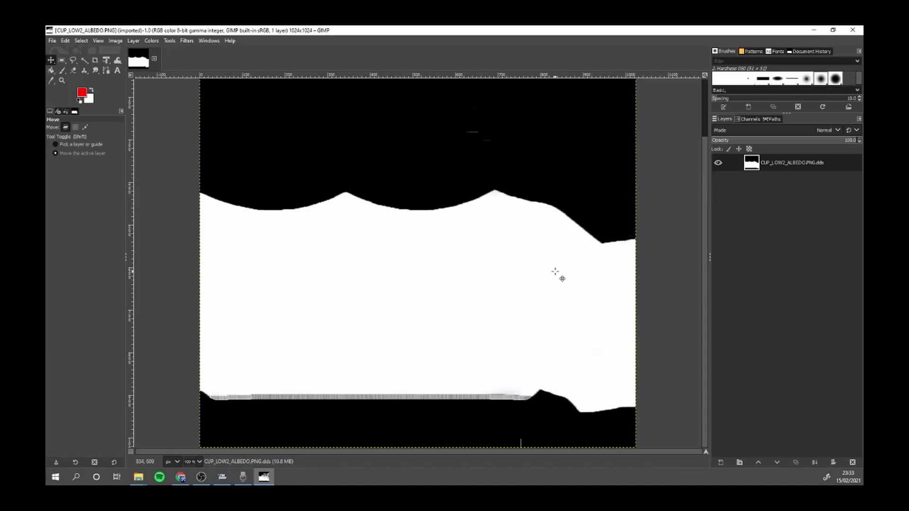
click(84, 95)
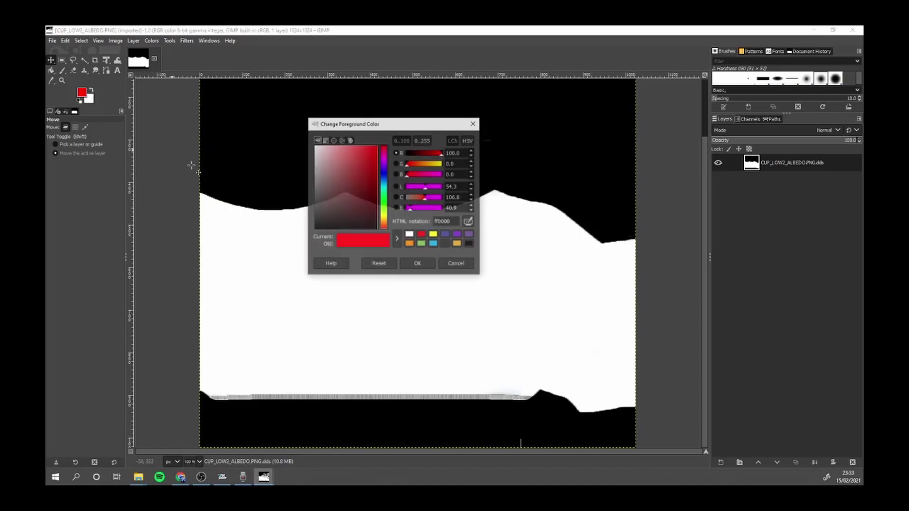
click(446, 243)
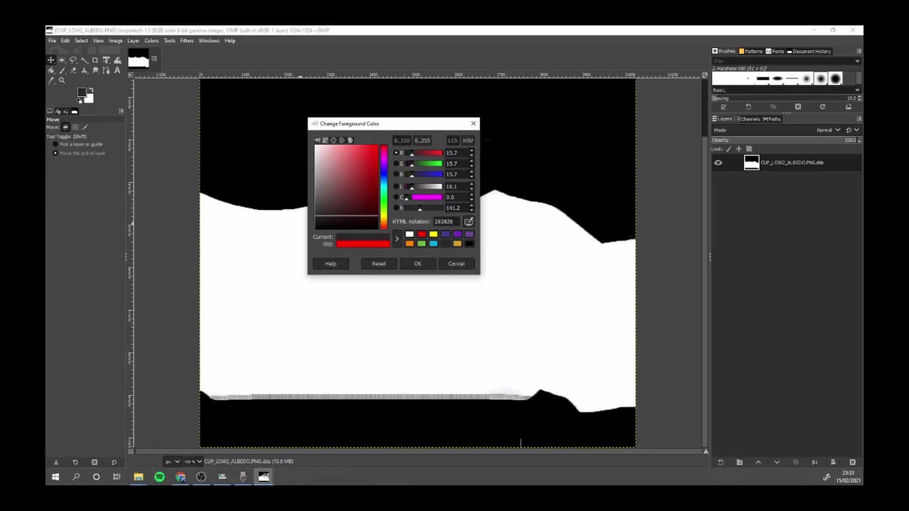
key(ctrl+v)
click(426, 262)
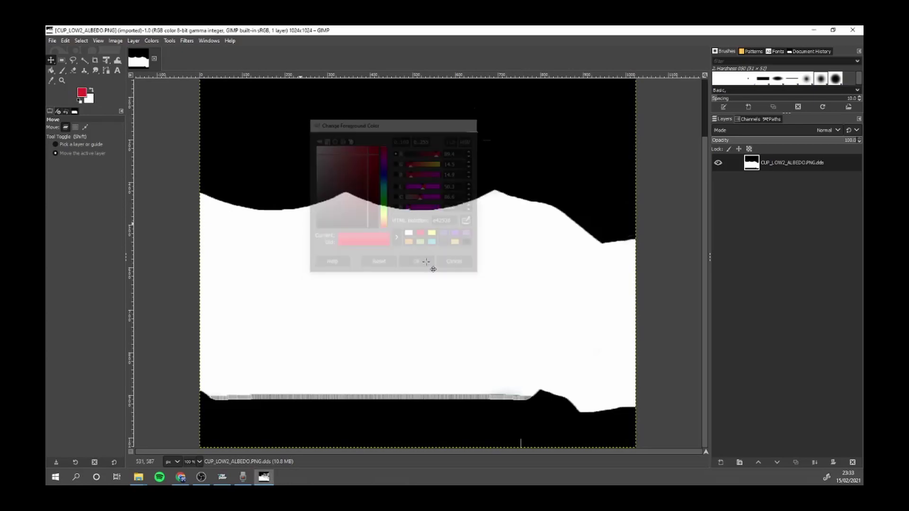
- Bucket-fill the texture's top and bottom black areas with red
click(51, 70)
click(250, 121)
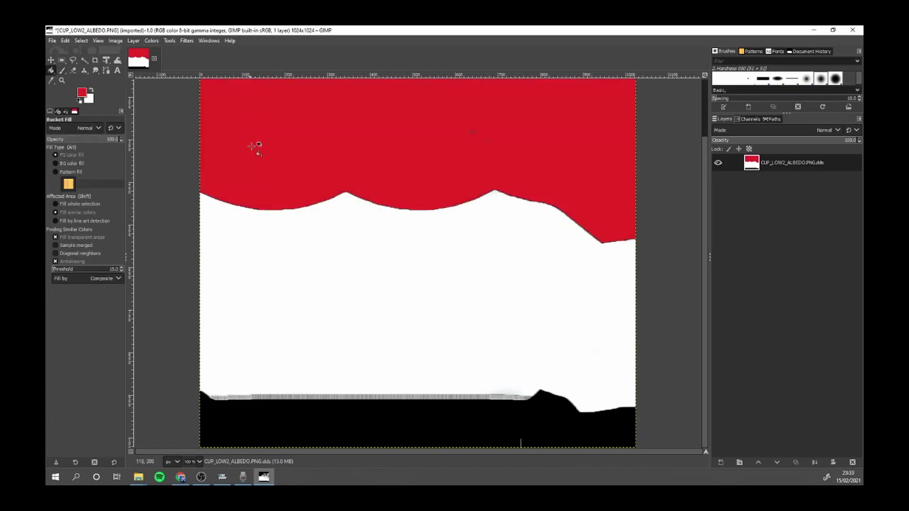
click(289, 415)
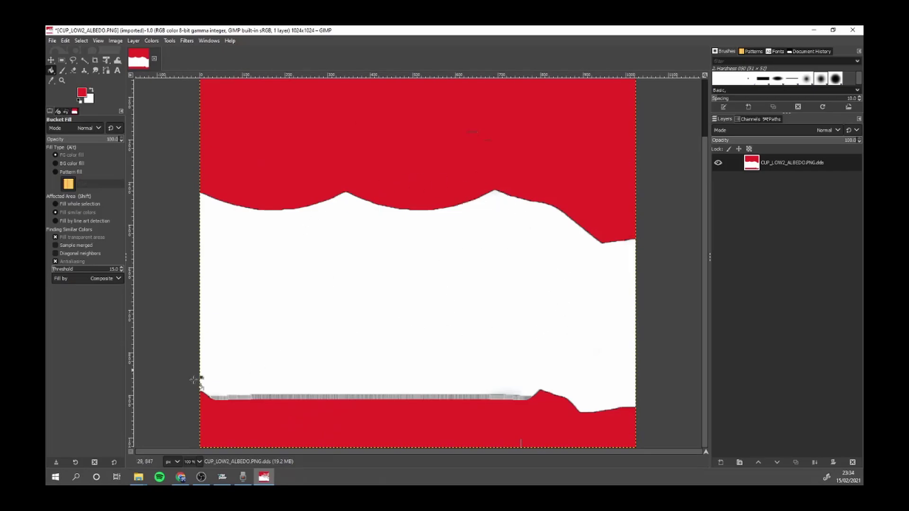
- Drag Youtube_logo from TA_downloads onto the cup texture and shift it slightly left
mouse_move(145, 485)
click(179, 449)
click(452, 273)
drag(452, 273, 222, 191)
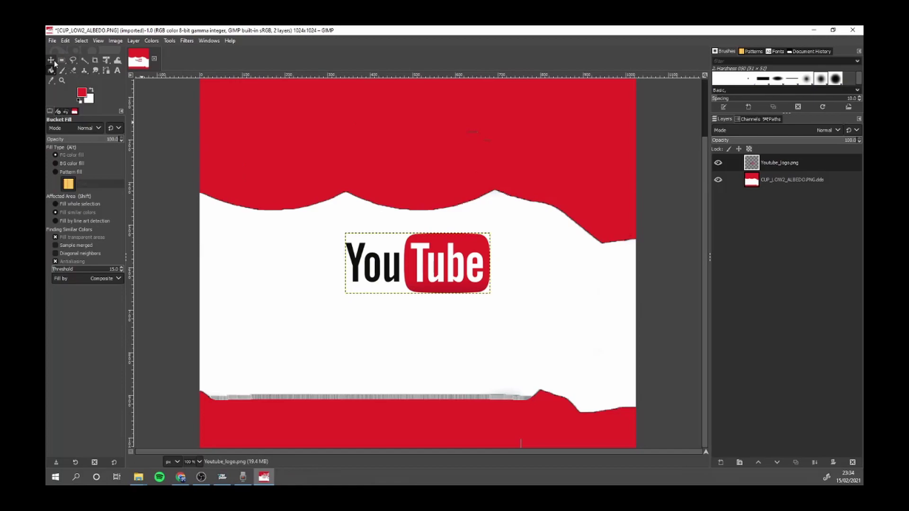
click(51, 60)
mouse_move(459, 257)
mouse_down()
mouse_move(415, 253)
mouse_move(442, 259)
mouse_up()
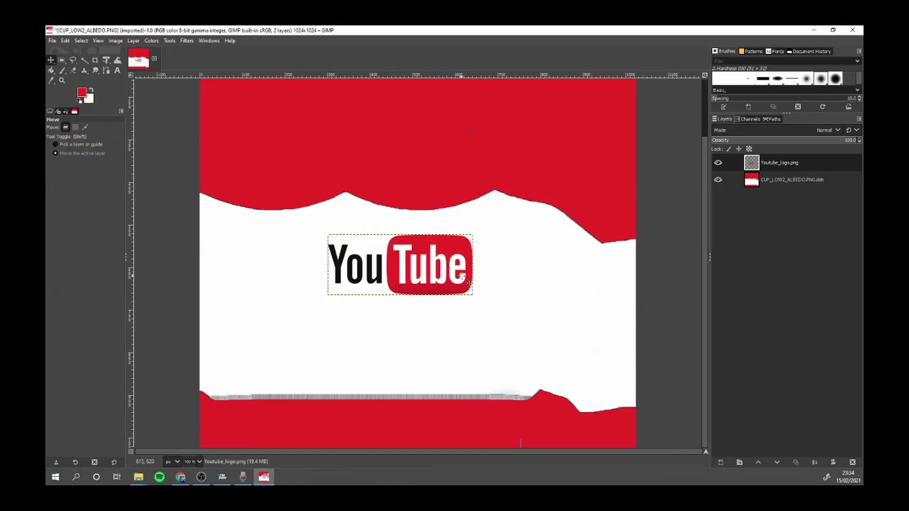
- Enlarge the YouTube logo layer with the Scale tool
click(106, 63)
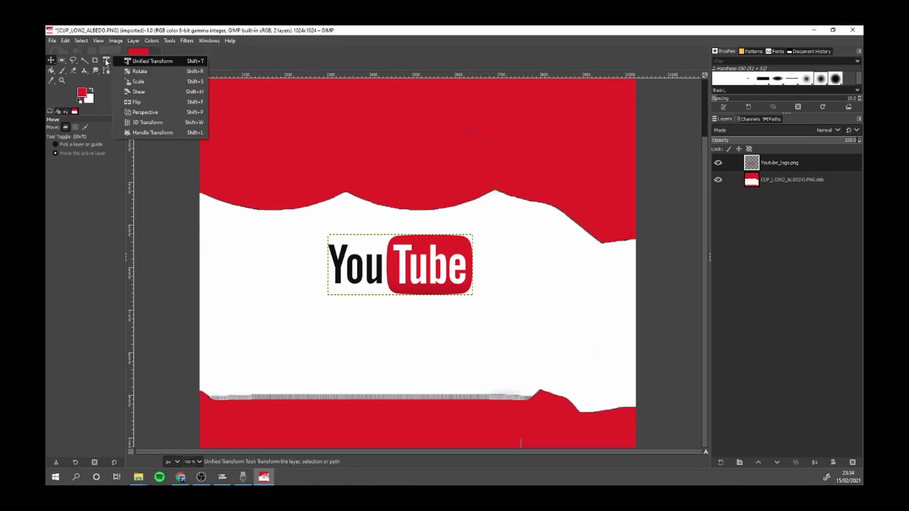
click(138, 81)
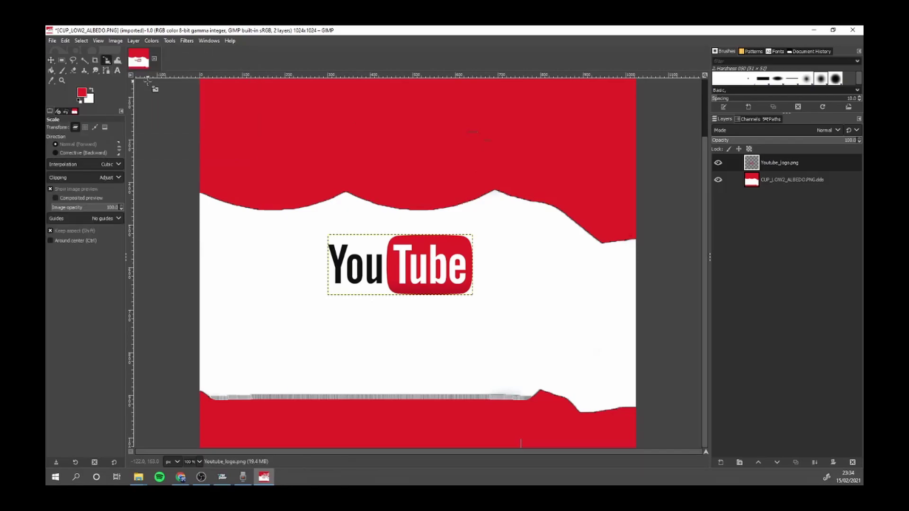
click(507, 287)
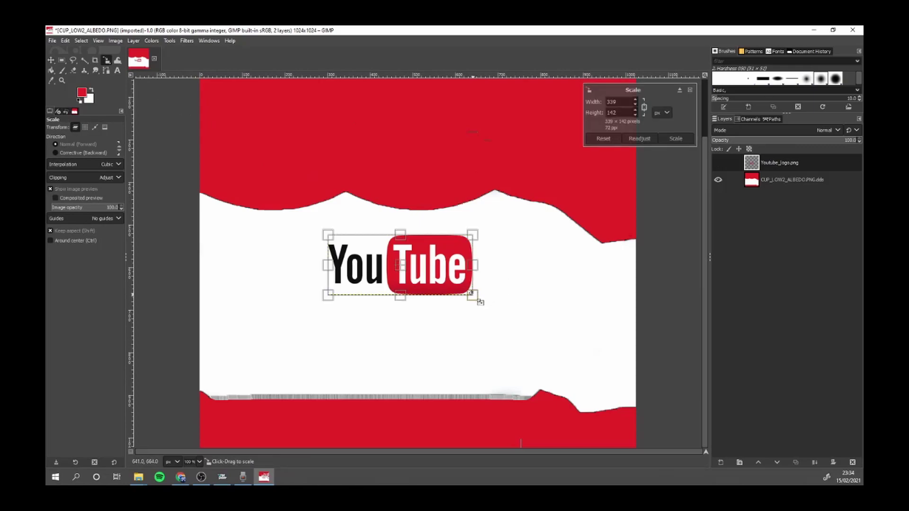
drag(473, 294, 499, 309)
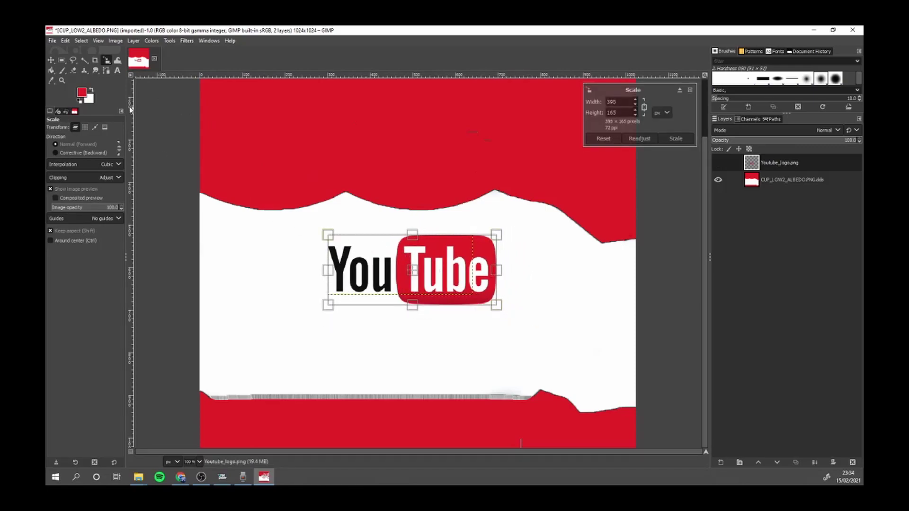
- Rotate the logo to -0.07° and nudge it about 5 px right
right_click(107, 60)
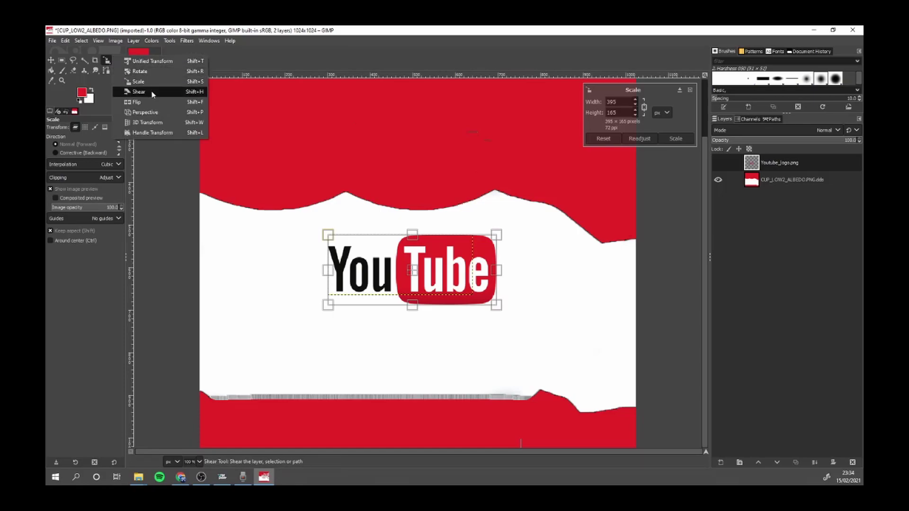
click(149, 72)
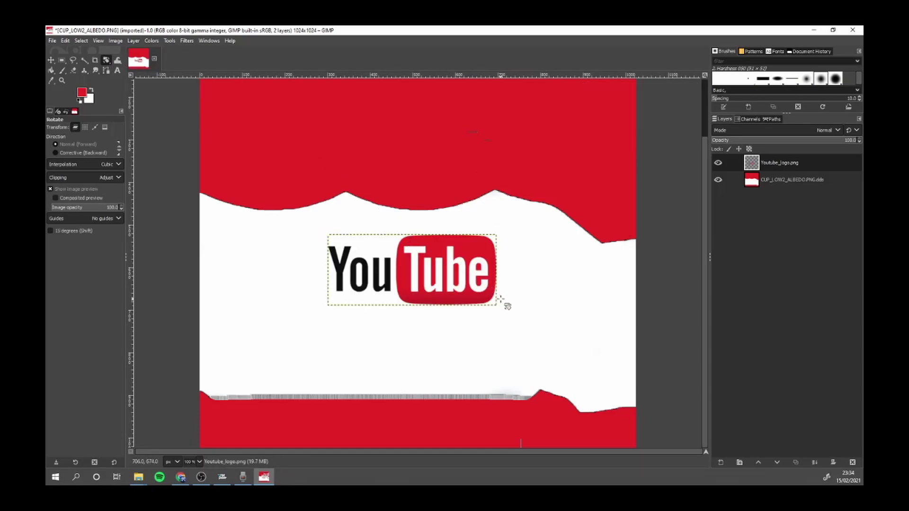
mouse_move(498, 306)
mouse_down()
mouse_move(501, 265)
mouse_move(487, 305)
mouse_up()
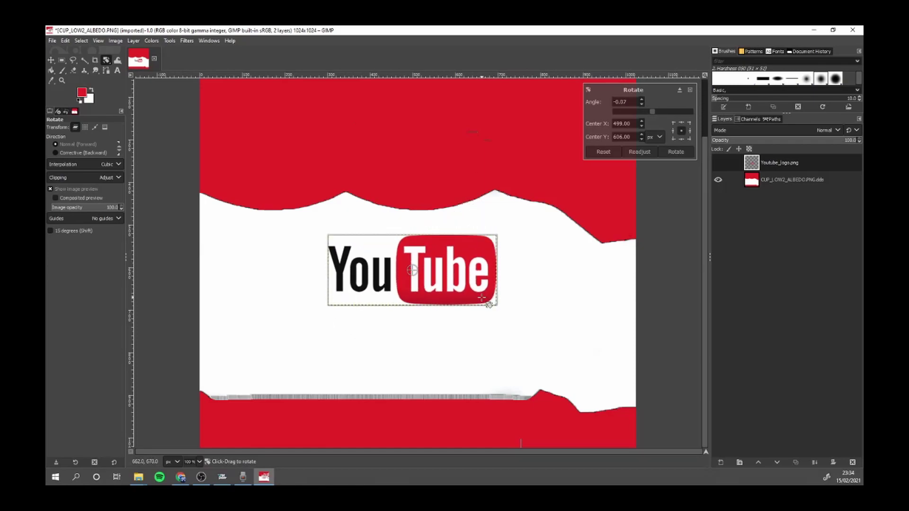
key(Return)
click(51, 60)
mouse_move(454, 279)
mouse_down()
mouse_move(444, 278)
mouse_move(455, 278)
mouse_up()
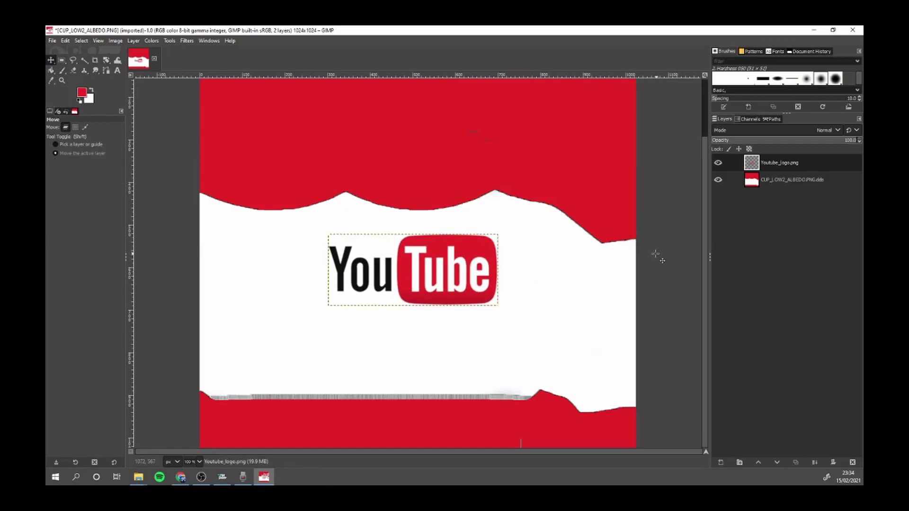
drag(441, 239, 443, 240)
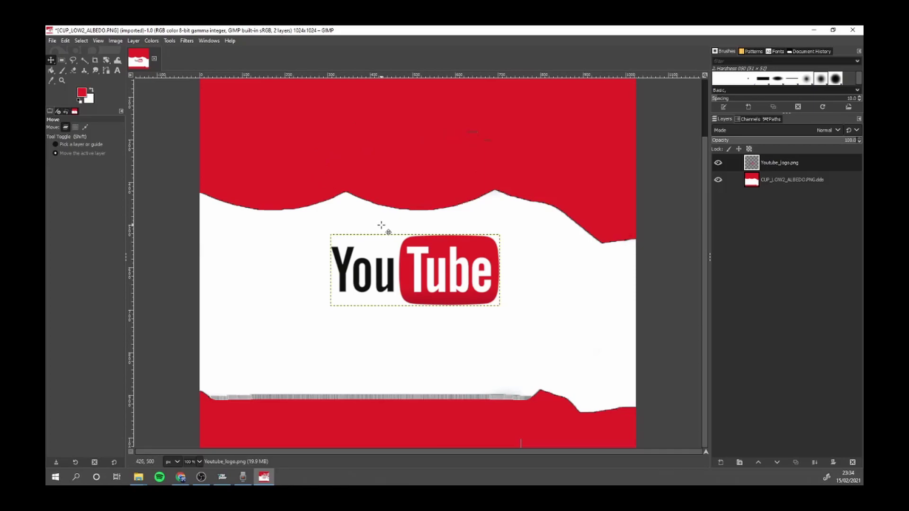
- Flatten the image from the Youtube_logo.png layer's context menu
right_click(768, 165)
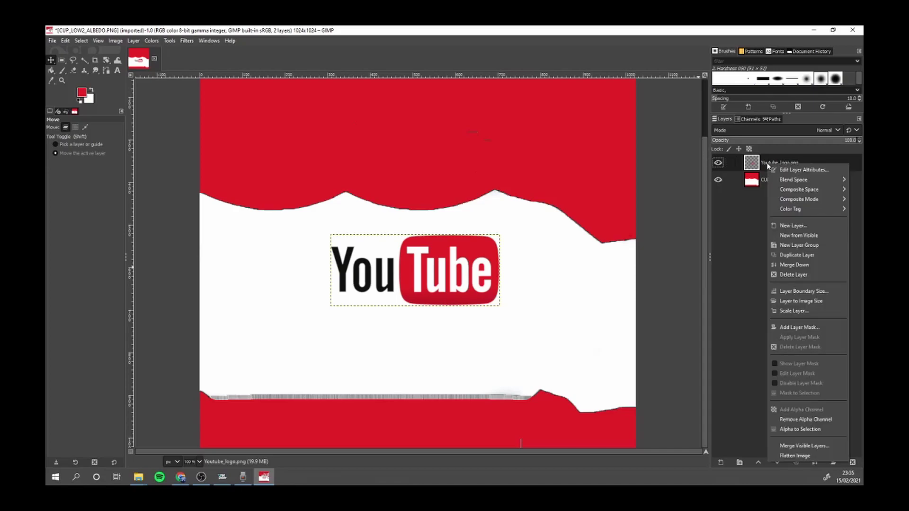
click(803, 454)
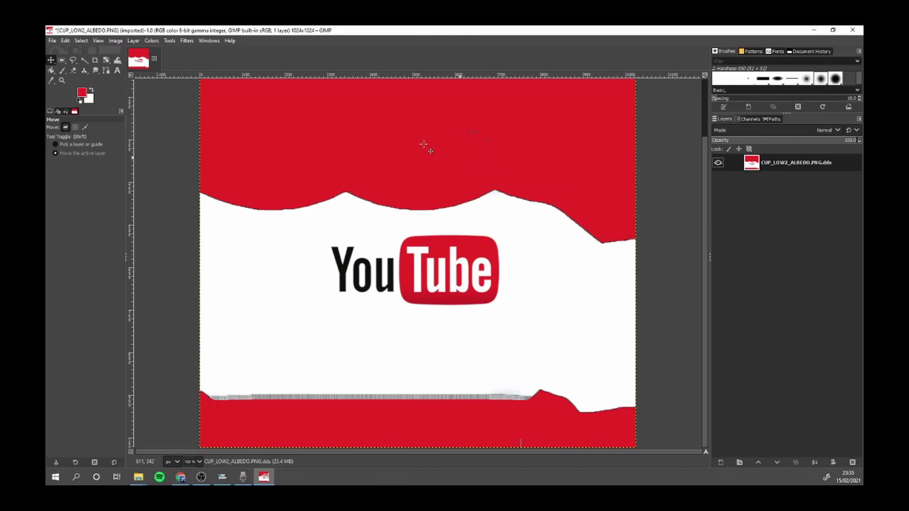
- Start Export As for the flattened cup texture
click(52, 41)
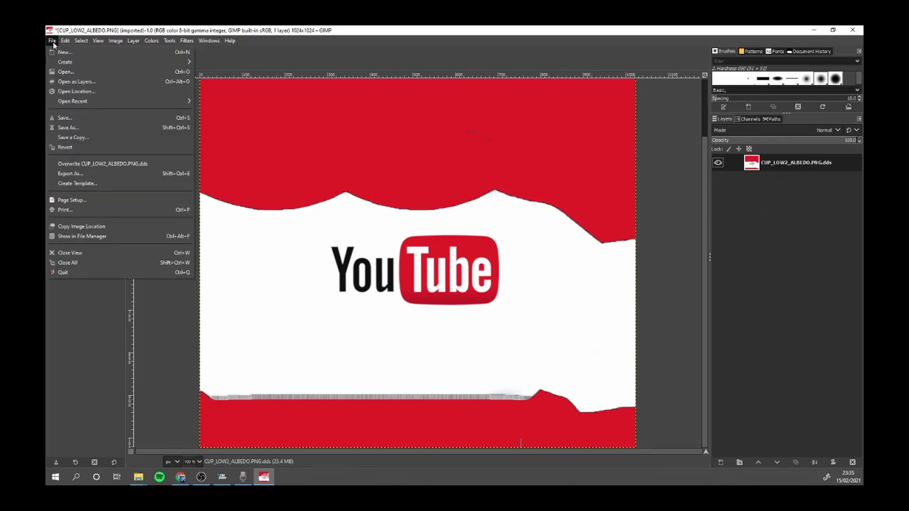
click(95, 175)
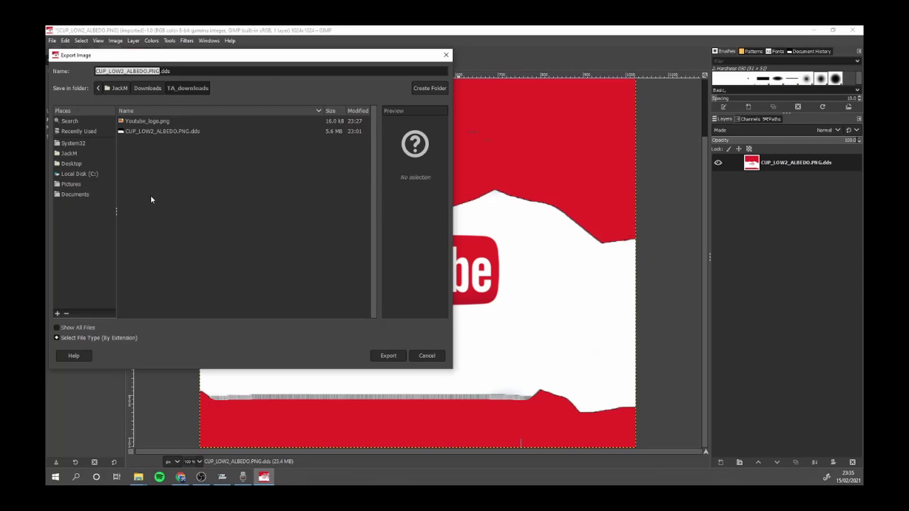
right_click(157, 183)
- Create a new folder named CUP inside TA_downloads in File Explorer
click(138, 477)
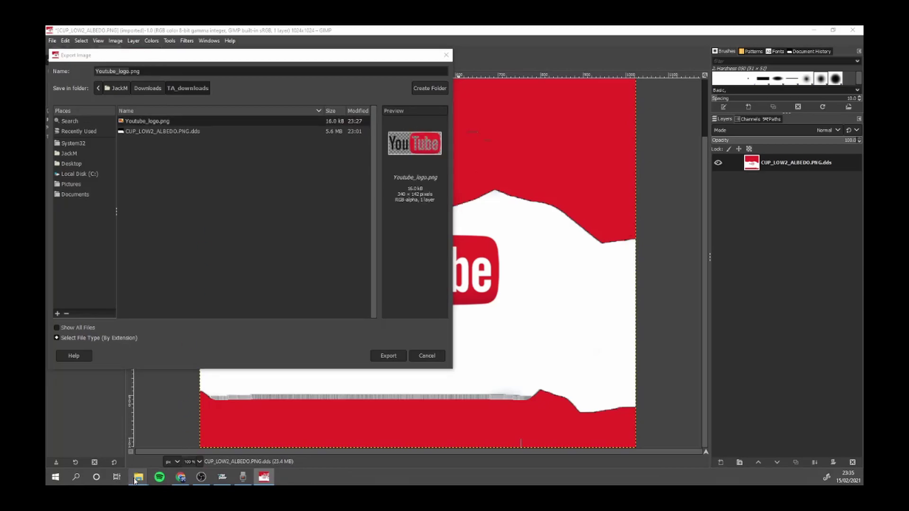
click(183, 442)
right_click(538, 301)
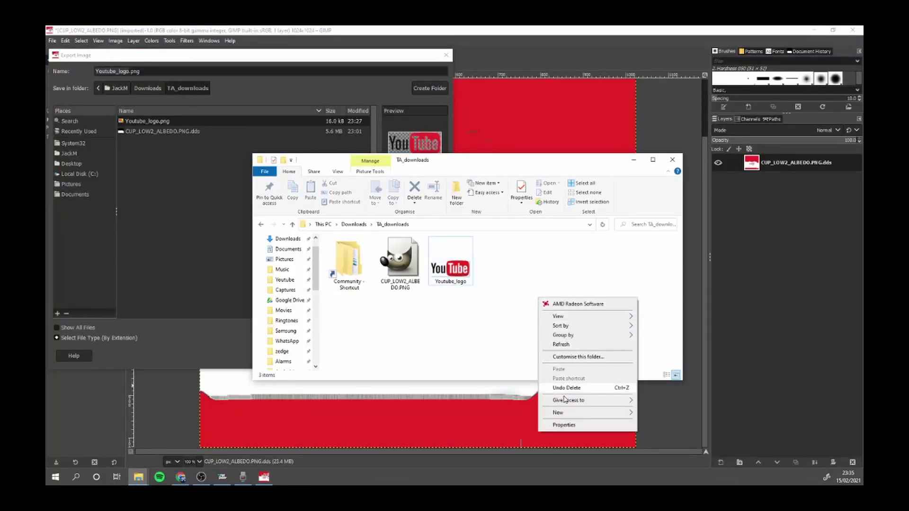
mouse_move(615, 413)
click(680, 327)
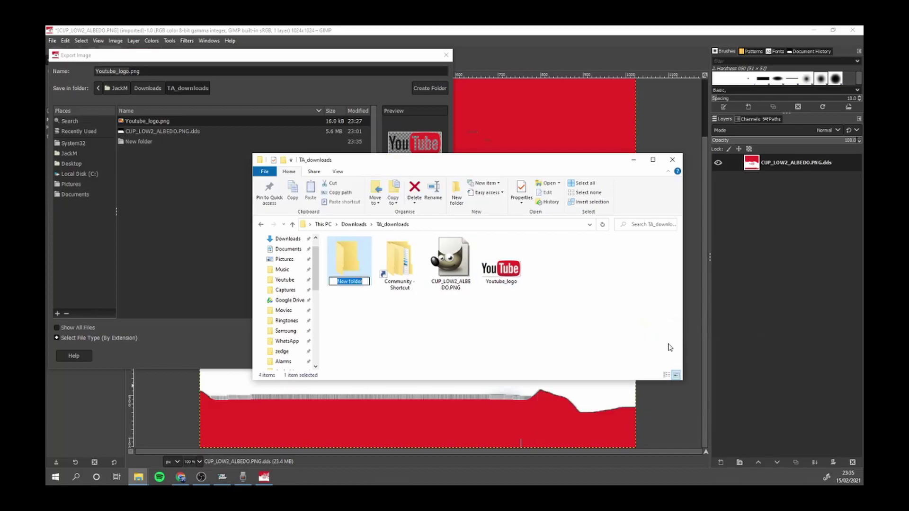
text(CUP)
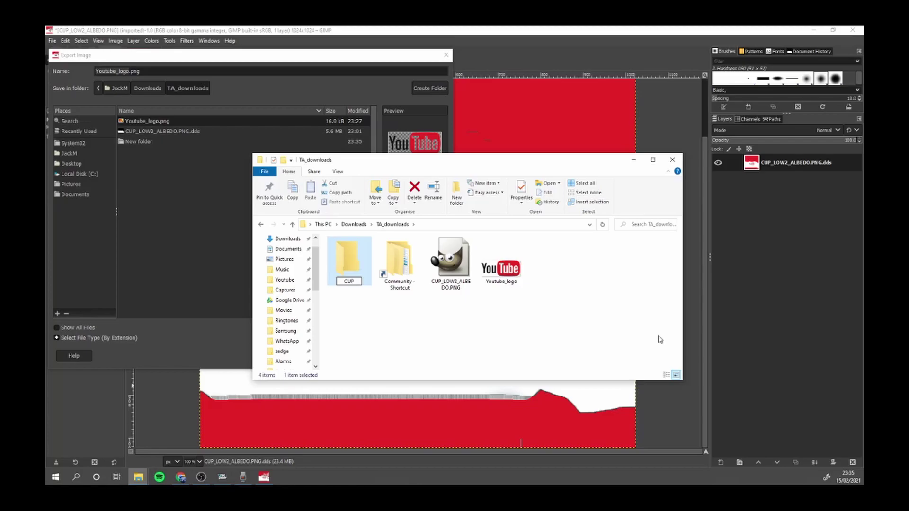
click(542, 327)
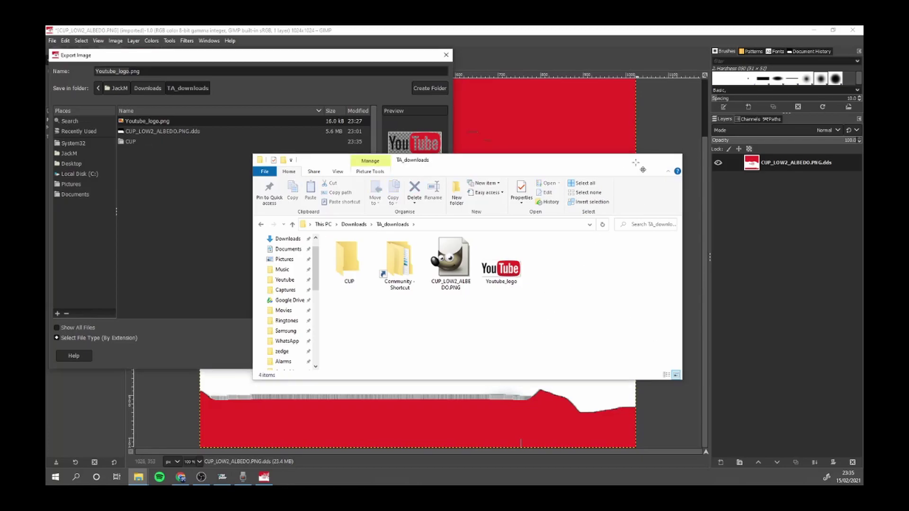
- Open CUP in the export dialog, then cancel the PNG export and close the dialog
click(633, 160)
double_click(133, 141)
click(384, 356)
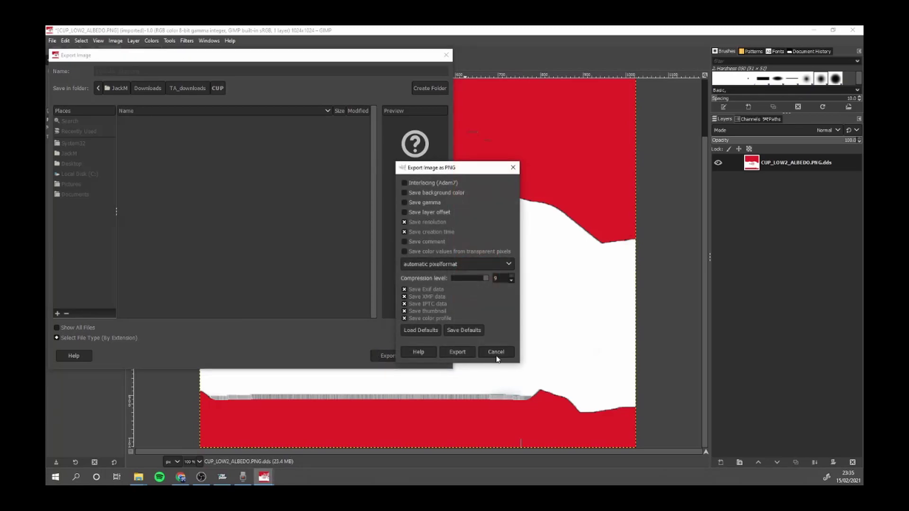
click(496, 352)
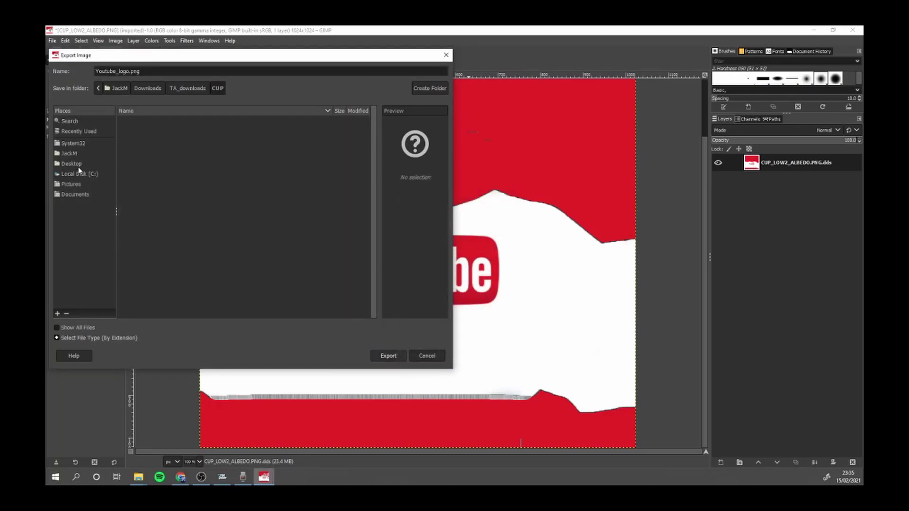
click(446, 55)
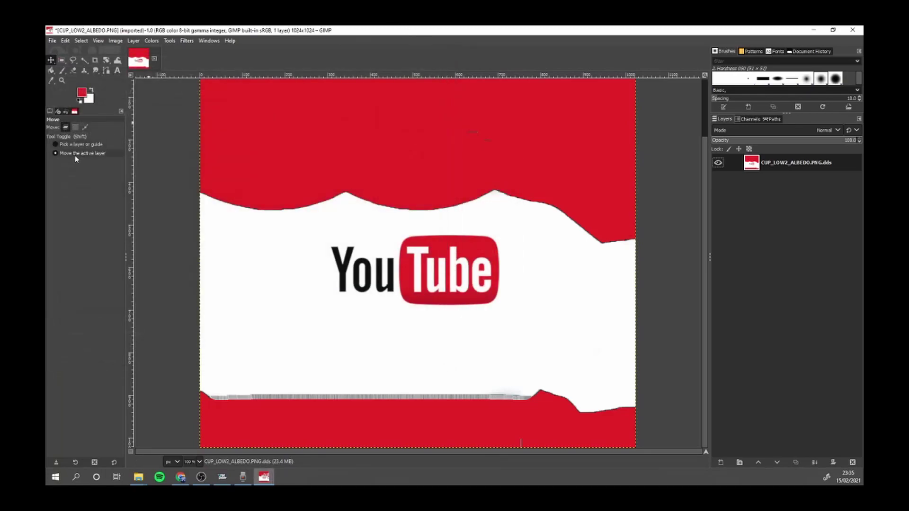
- Export the texture as CUP_LOW2_ALBEDO.PNG.dds into the CUP folder
click(53, 42)
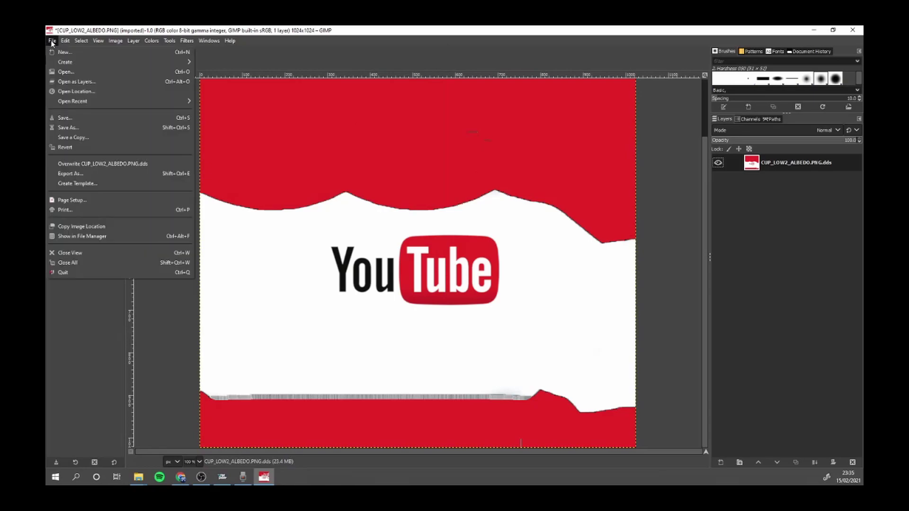
click(71, 173)
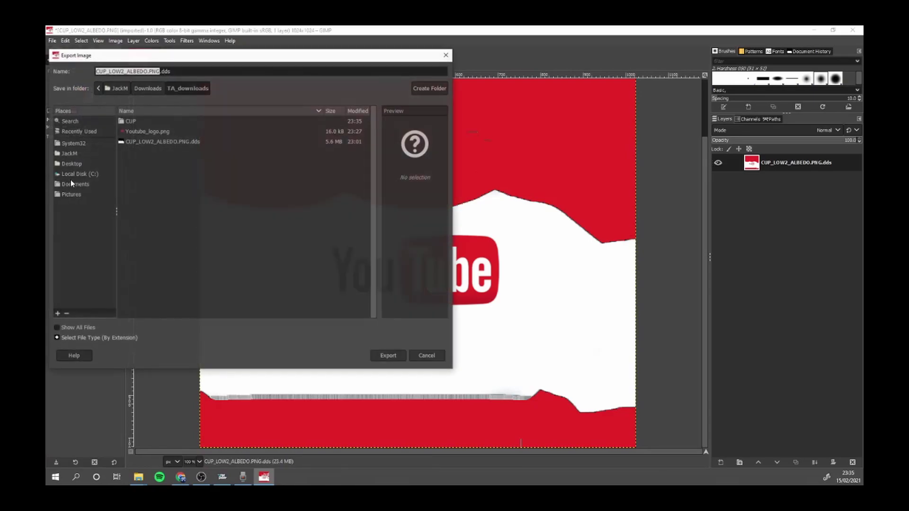
double_click(133, 122)
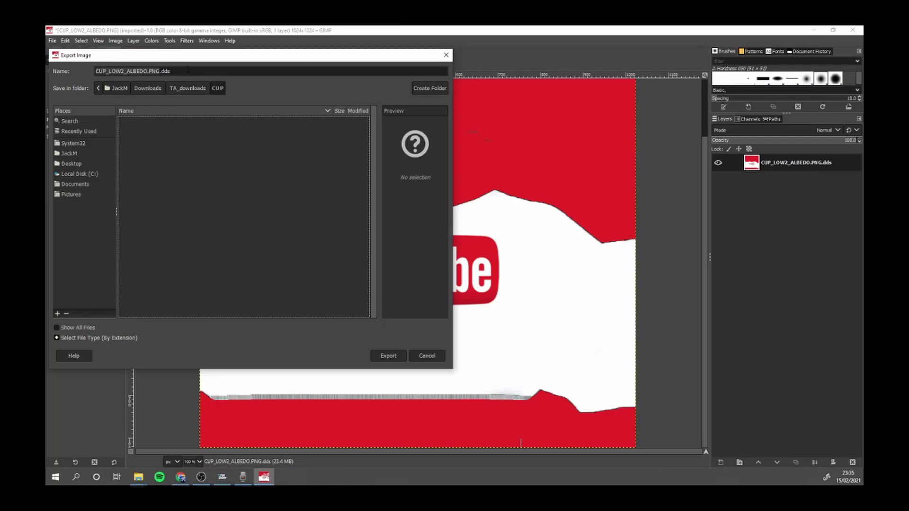
drag(186, 70, 87, 70)
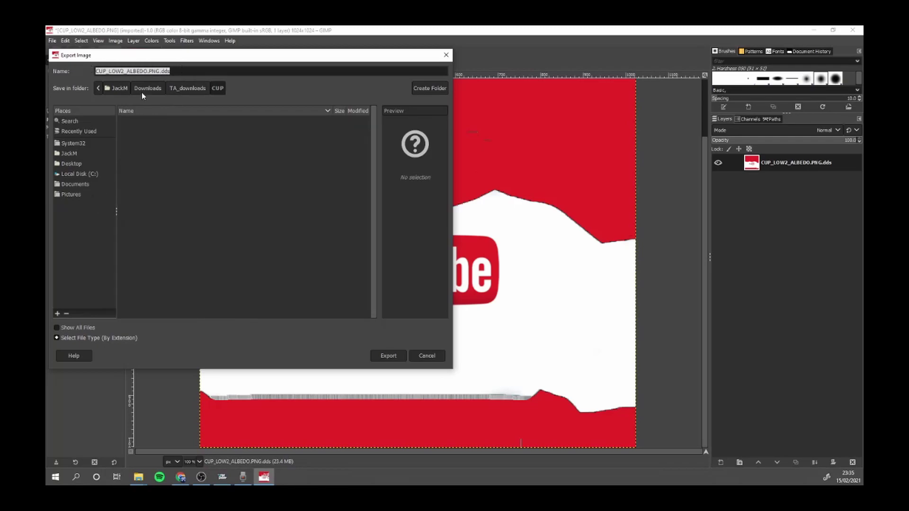
click(402, 356)
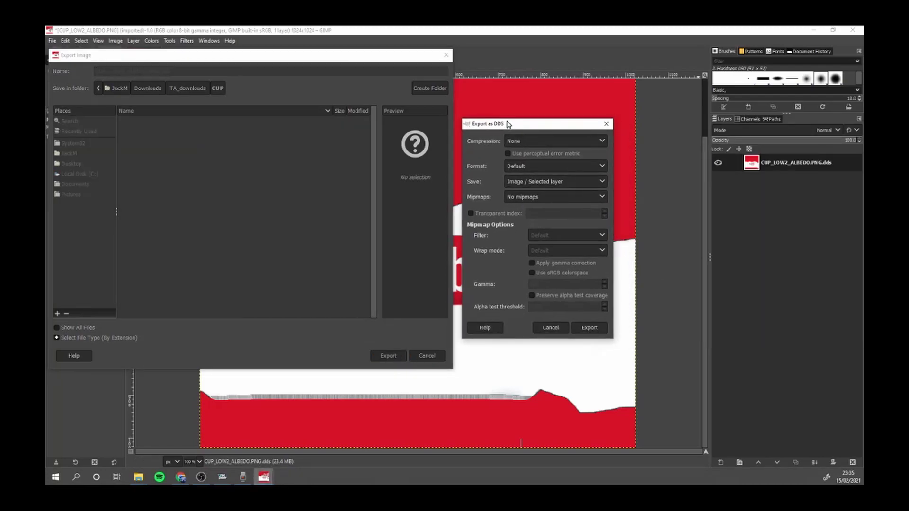
- Set DDS compression to BC1 / DXT1 with generated mipmaps and export
click(526, 145)
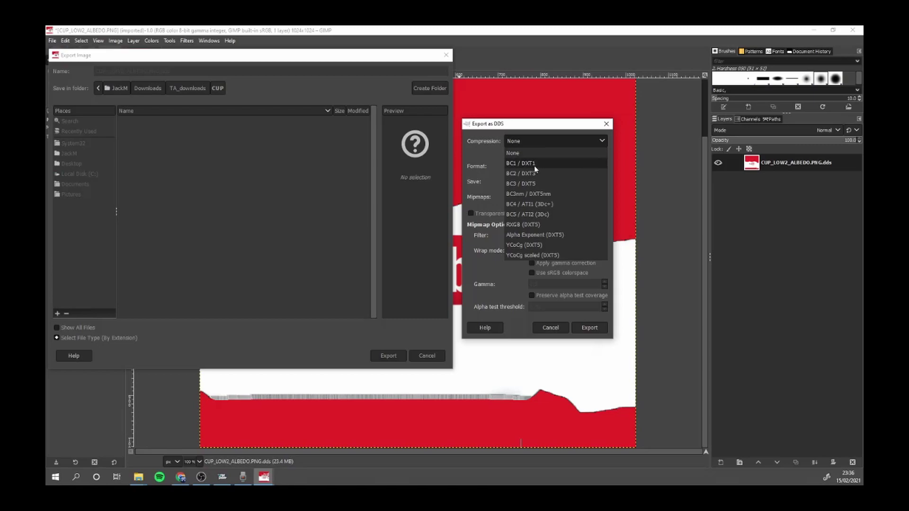
click(533, 166)
click(532, 196)
click(536, 219)
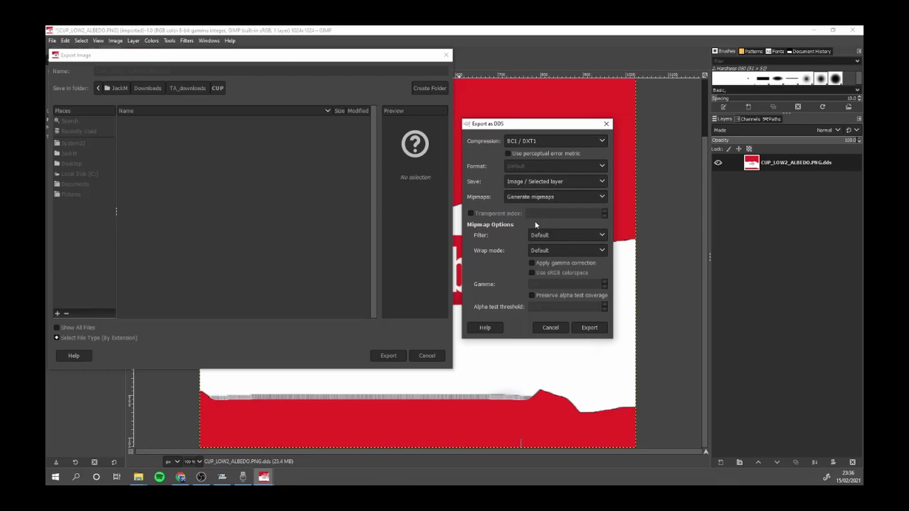
click(599, 328)
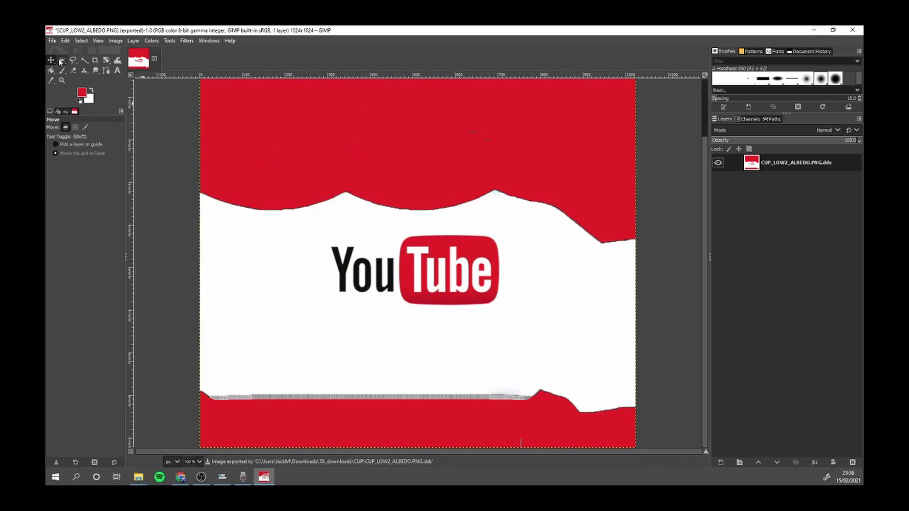
- Minimise GIMP and the browser, then open the CUP folder in TA_downloads
click(813, 30)
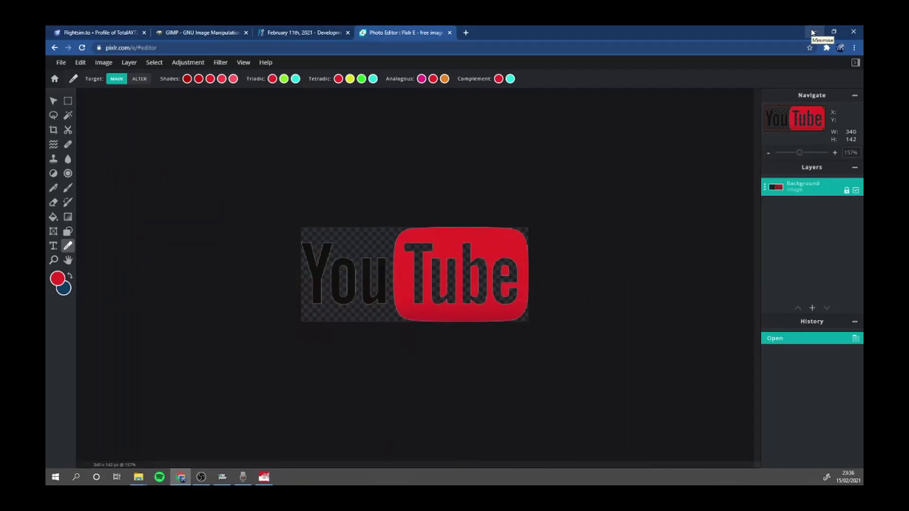
click(812, 32)
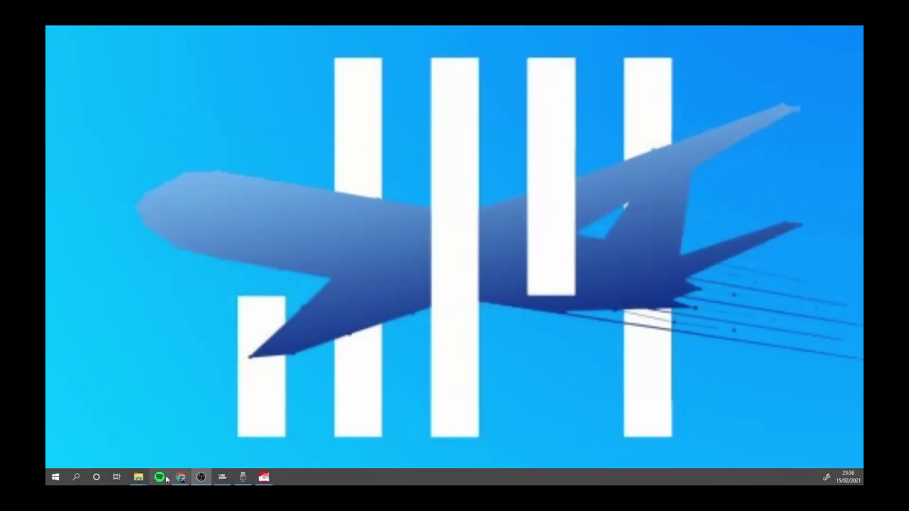
mouse_move(138, 477)
click(187, 455)
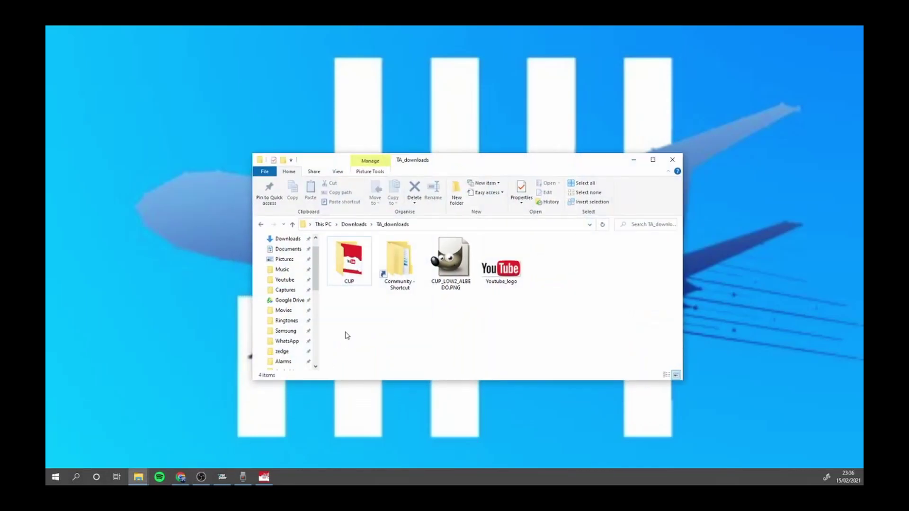
double_click(349, 258)
drag(440, 161, 601, 127)
- Place the Community folder window beside CUP and open its A32NX folder
mouse_move(144, 480)
click(99, 439)
drag(374, 138, 274, 111)
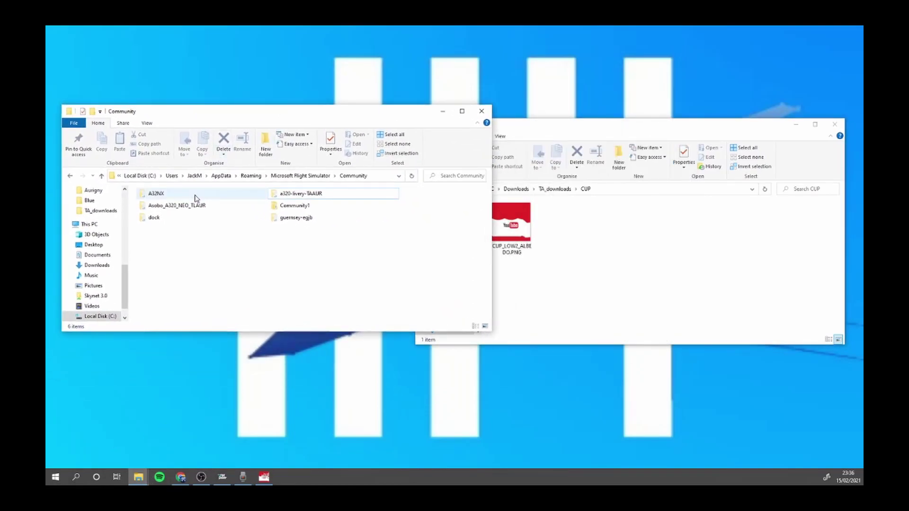
drag(343, 112, 511, 149)
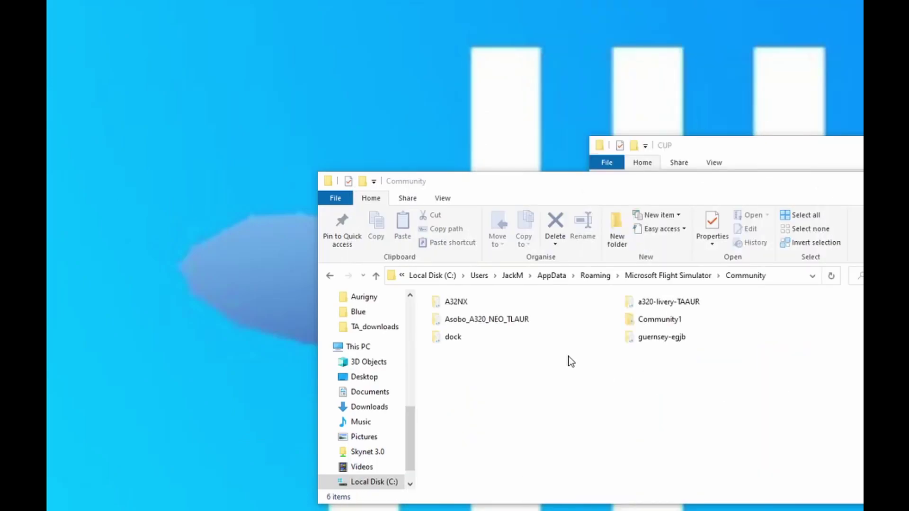
double_click(468, 307)
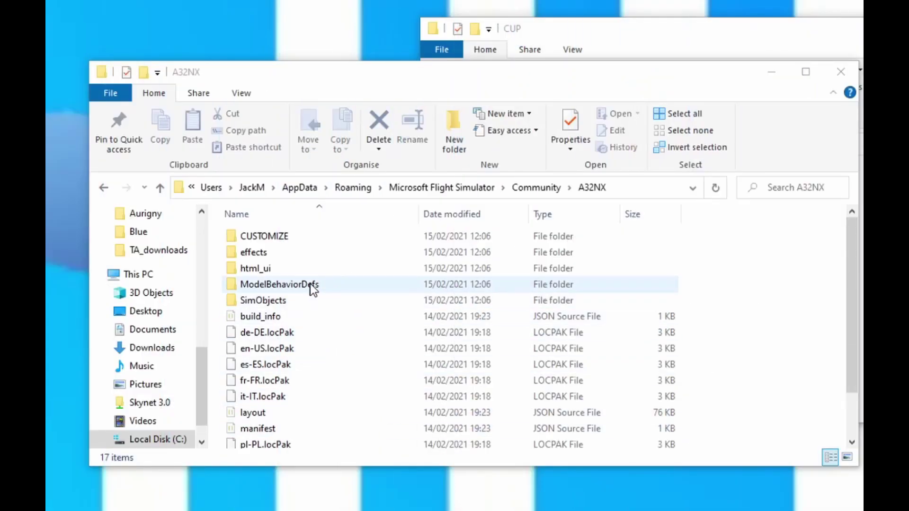
- Go to SimObjects > AirPlanes > Asobo_A320_NEO > TEXTURE and scroll to the CUP_LOW2_ALBEDO files
double_click(266, 301)
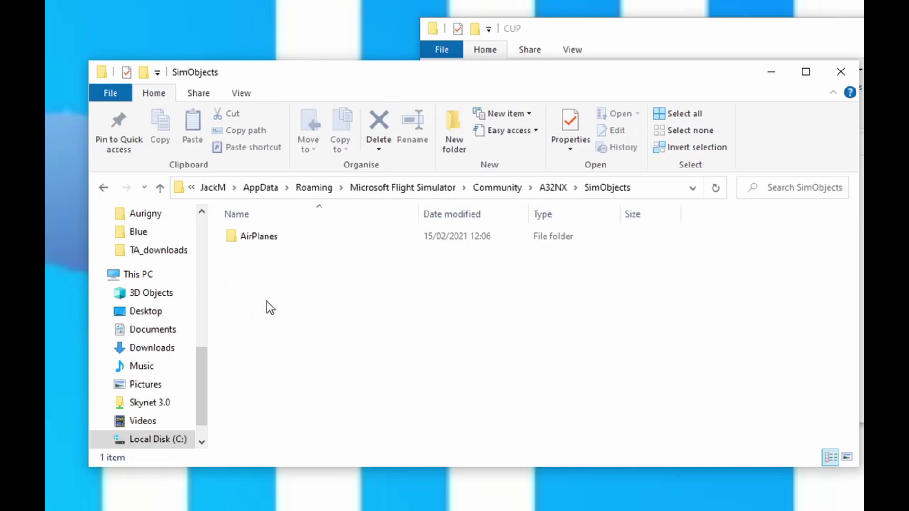
double_click(276, 241)
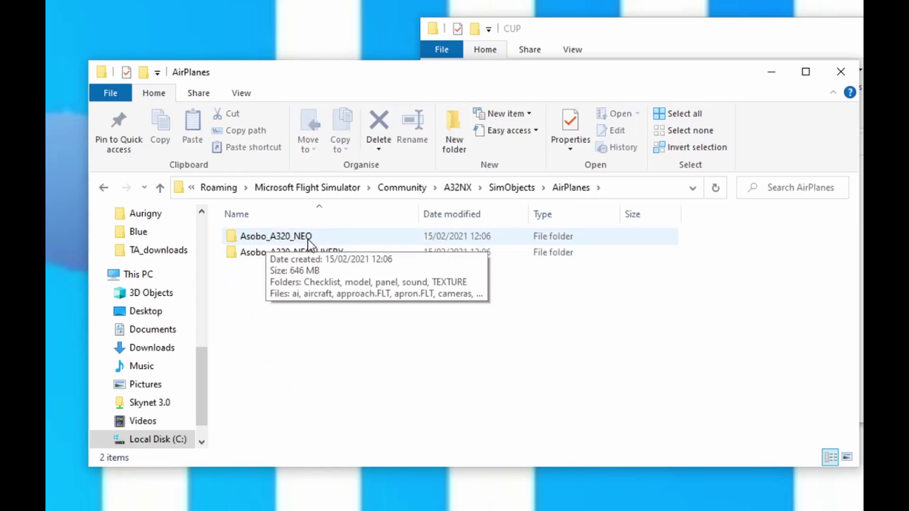
double_click(365, 239)
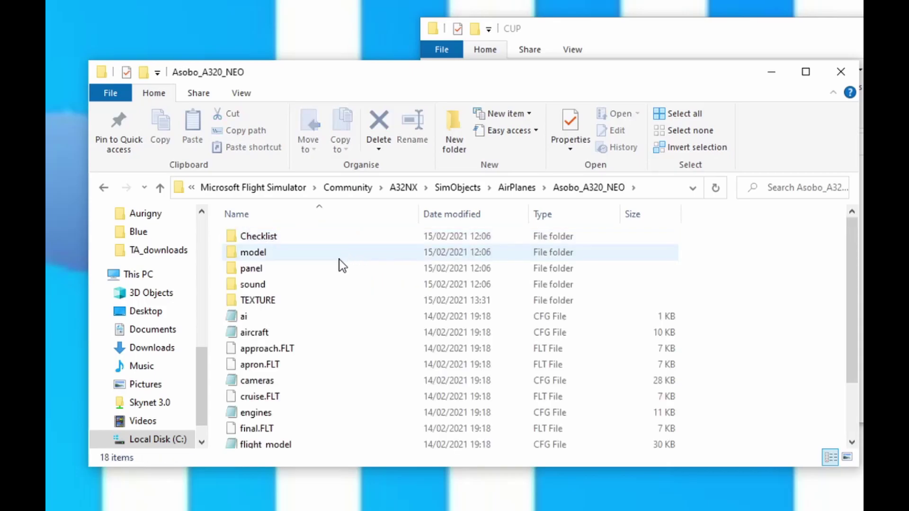
double_click(299, 300)
scroll(552, 288, down, 6)
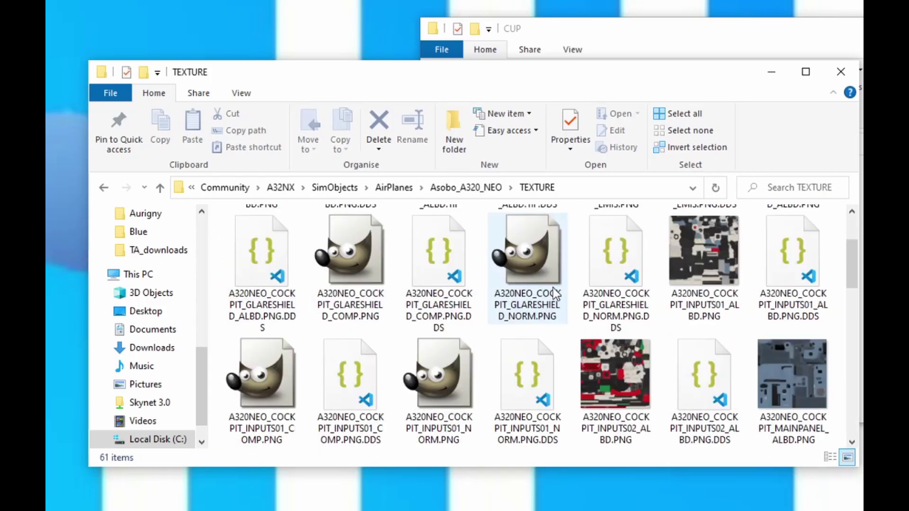
scroll(553, 287, down, 5)
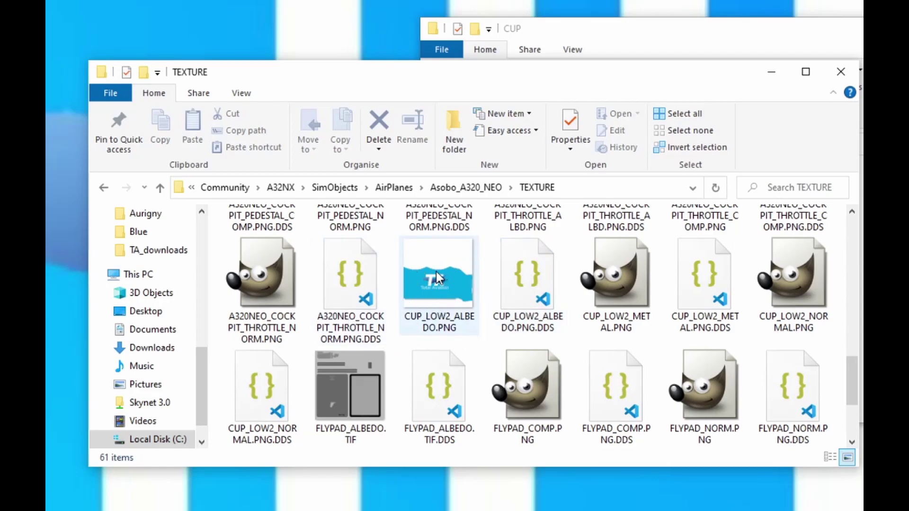
- Copy the original CUP_LOW2_ALBEDO.PNG from TEXTURE into the CUP folder, leaving the conflict prompt pending
click(444, 291)
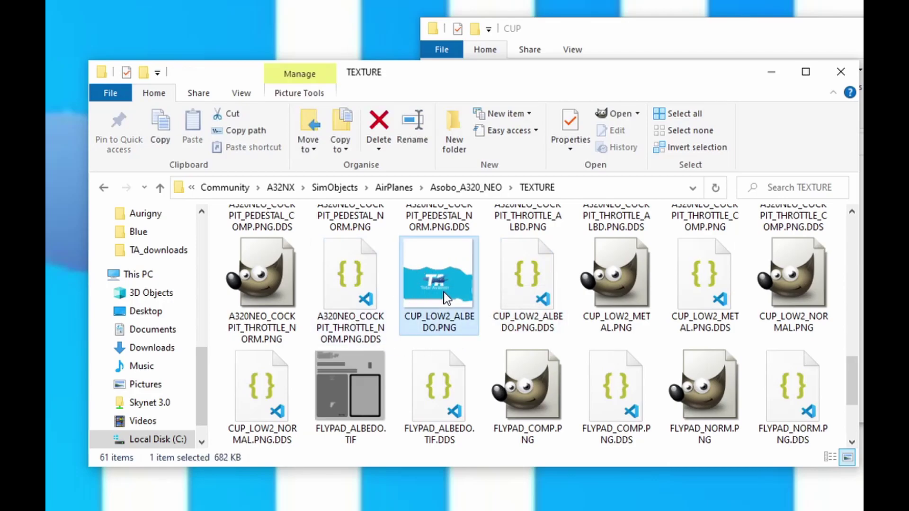
key(ctrl+c)
key(alt+Tab)
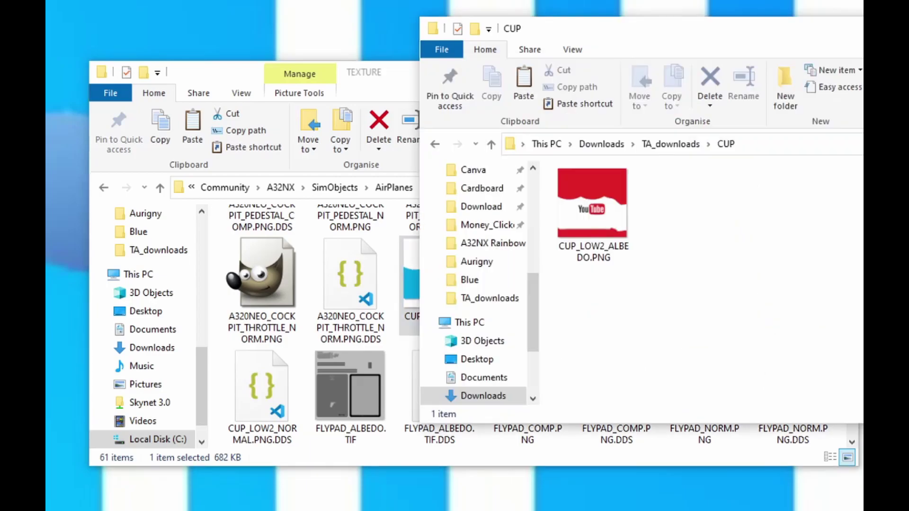
key(ctrl+v)
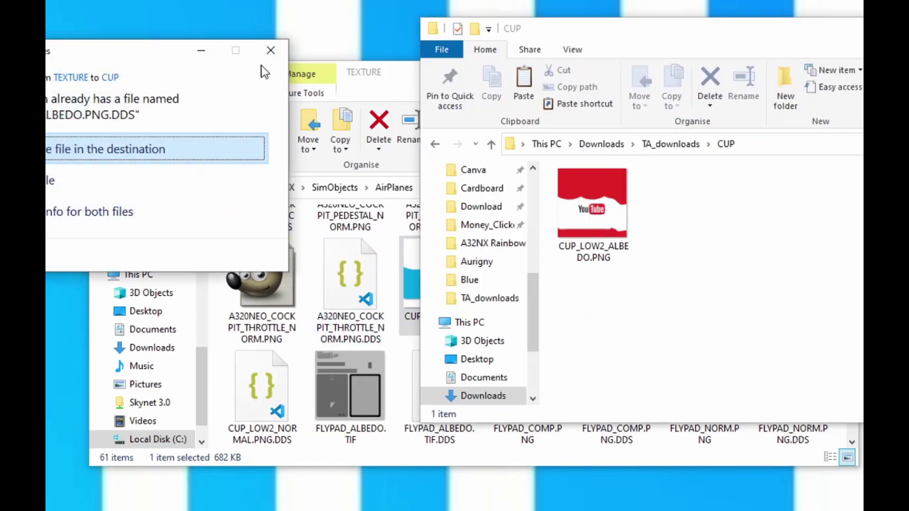
click(199, 50)
- Drag the YouTube-branded CUP_LOW2_ALBEDO.PNG from CUP into TEXTURE, replacing the old file
drag(706, 36, 908, 67)
click(843, 244)
drag(844, 244, 430, 311)
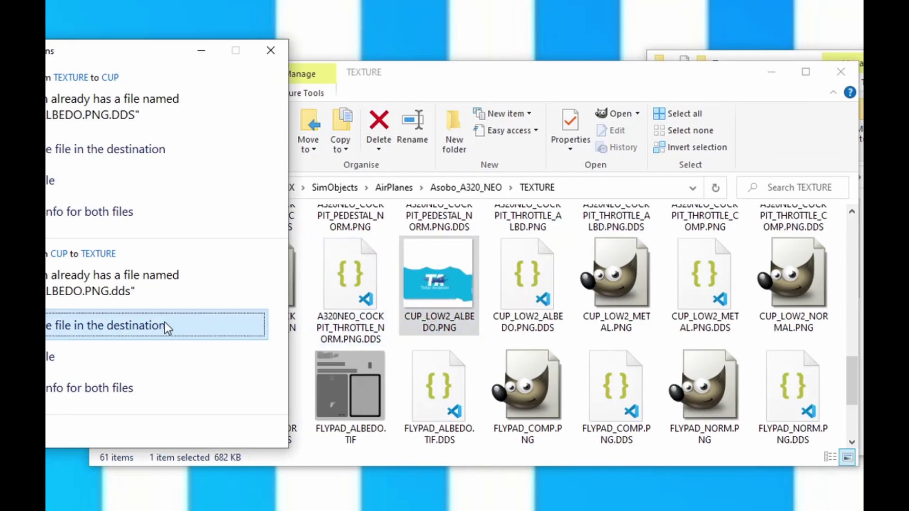
click(107, 330)
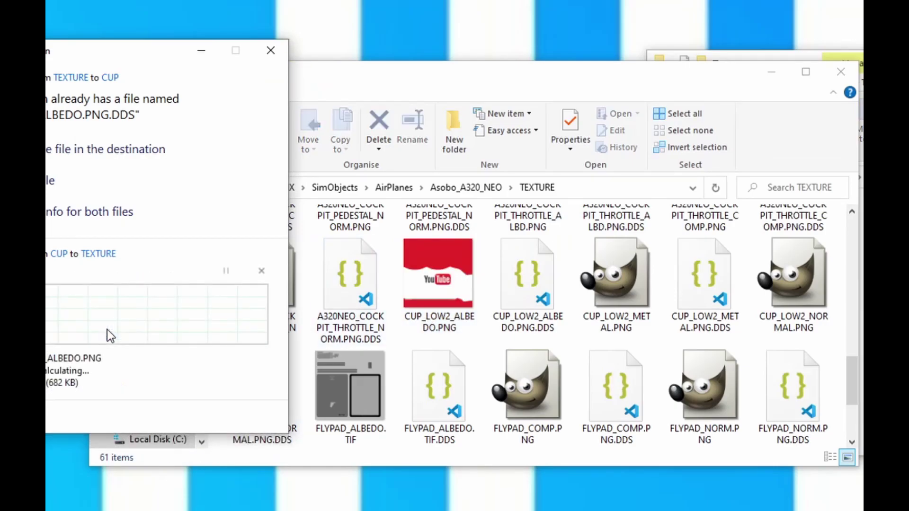
- Copy the new cup texture into Downloads, replacing the existing file there
click(462, 291)
right_click(463, 288)
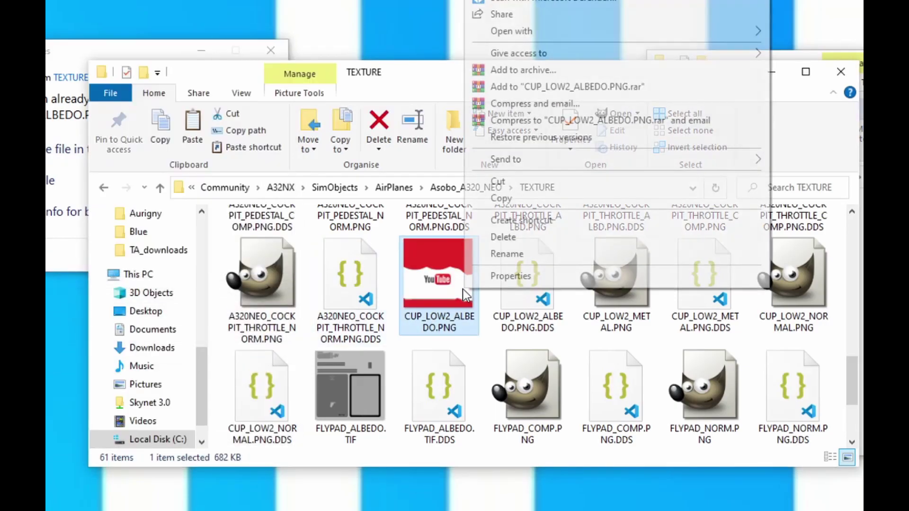
click(521, 199)
key(alt+Tab)
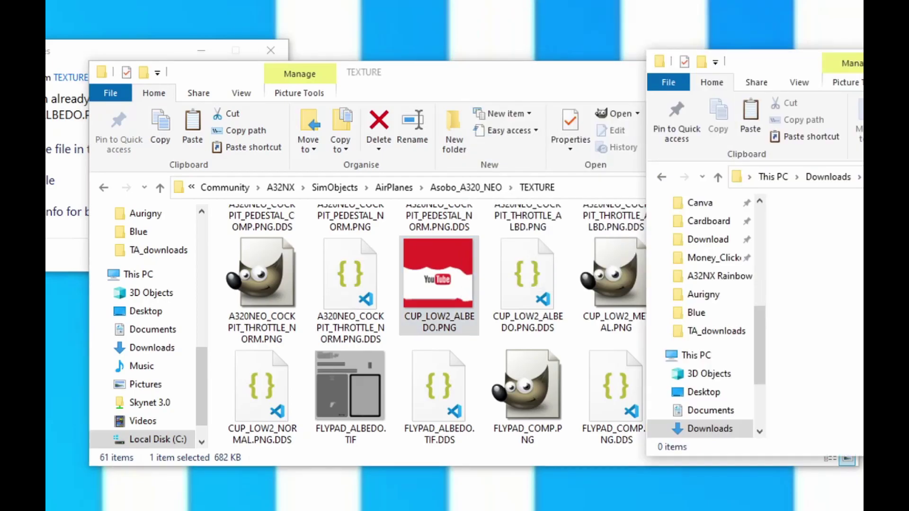
key(ctrl+v)
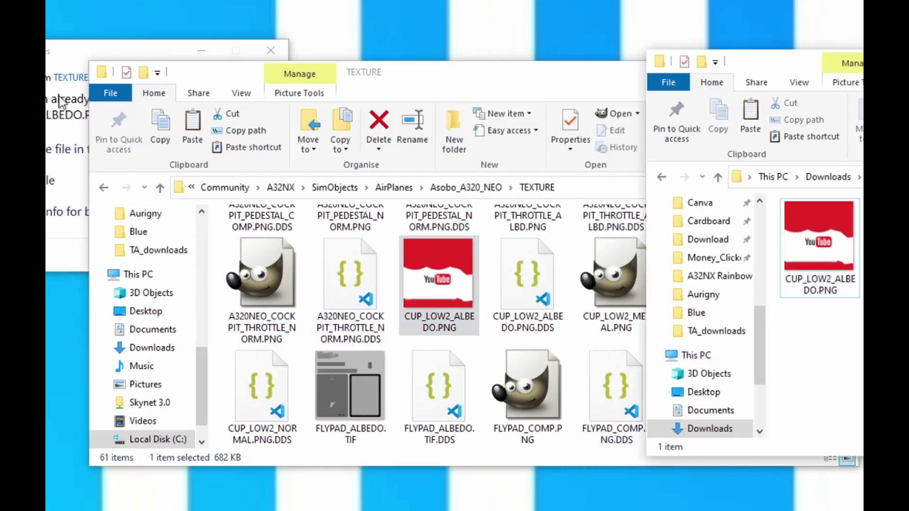
click(61, 101)
click(78, 154)
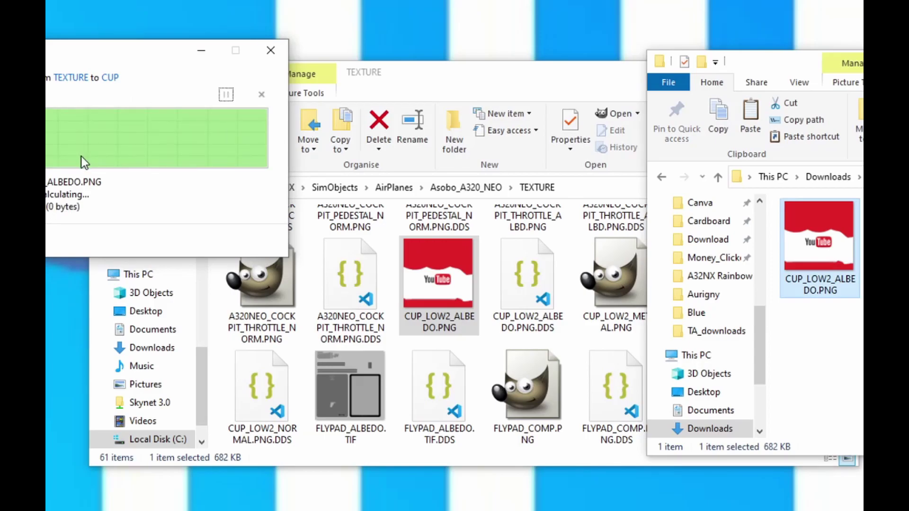
click(448, 71)
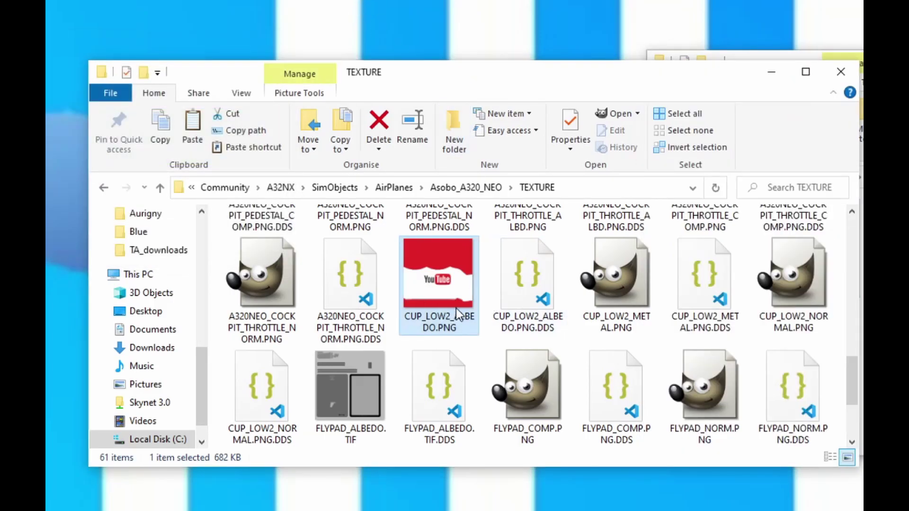
scroll(487, 326, up, 3)
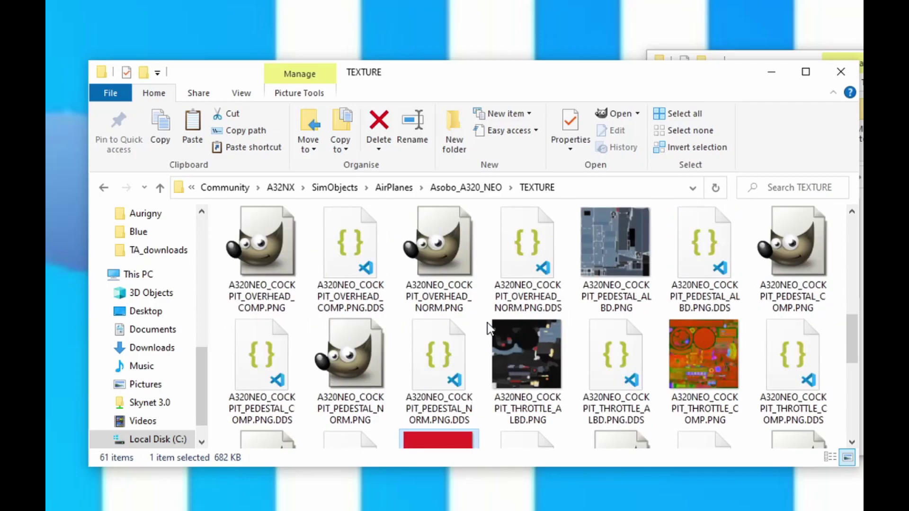
scroll(492, 325, down, 5)
- Minimize the TEXTURE folder, zoom the cockpit camera in and out, then open the pause menu with Esc
click(774, 77)
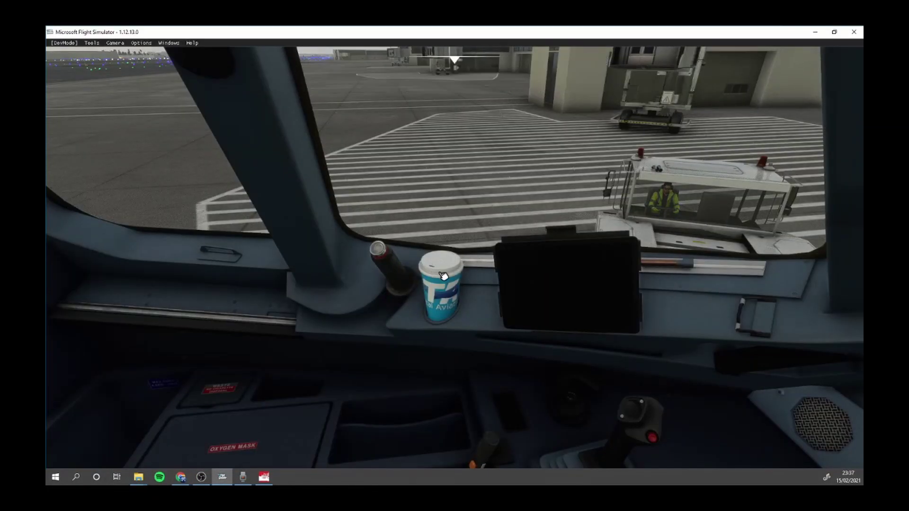
scroll(467, 260, up, 5)
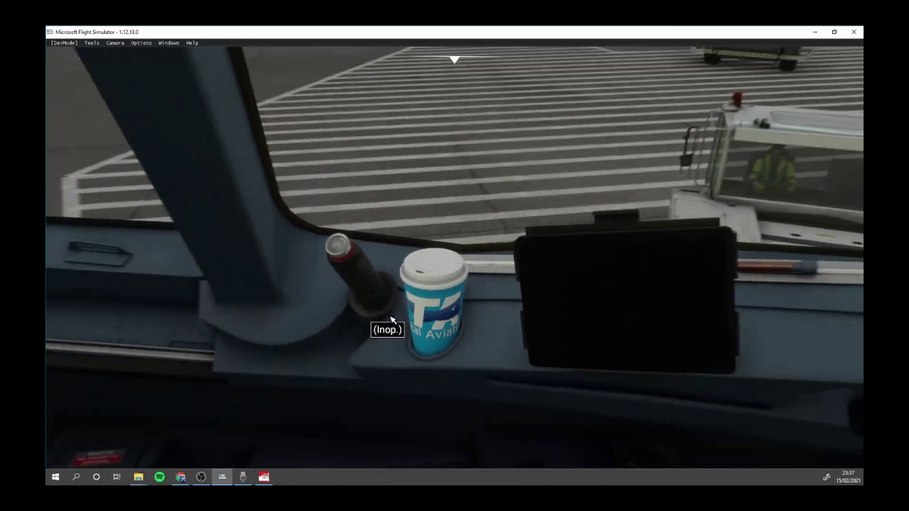
scroll(391, 318, down, 4)
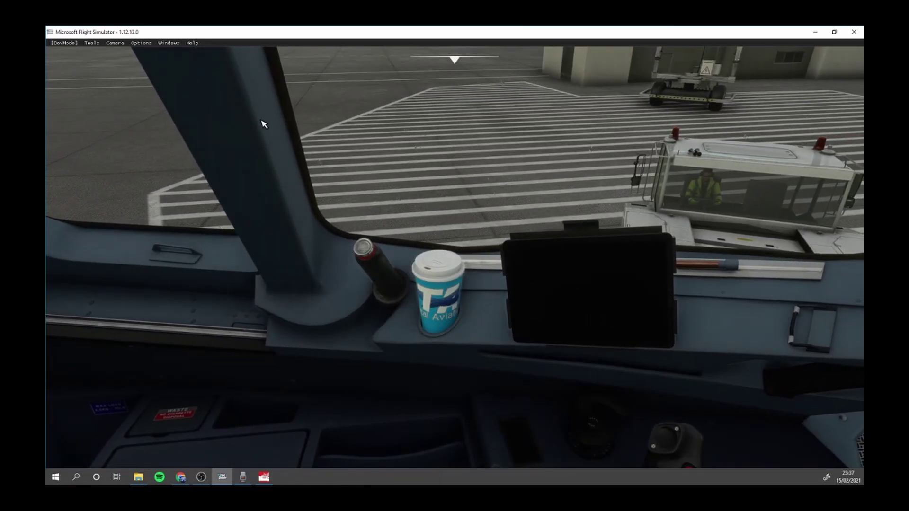
key(Escape)
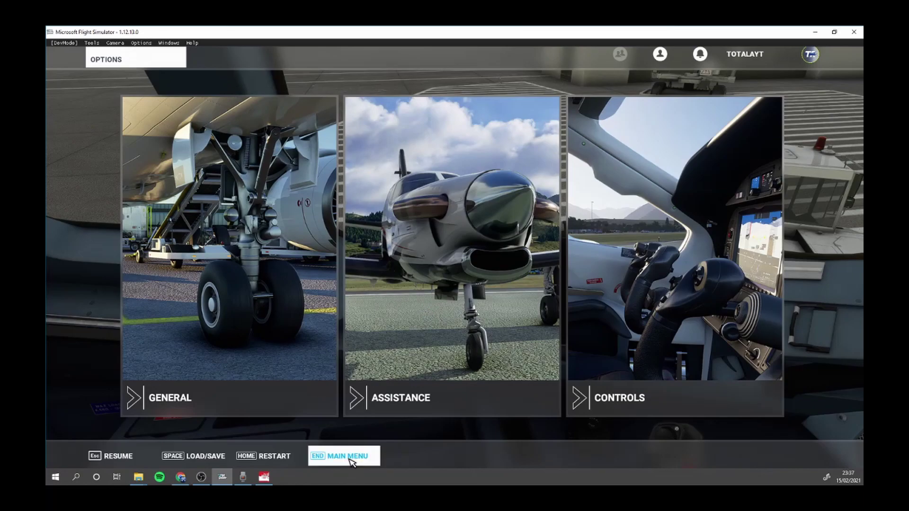
- Exit to the main menu and set Heathrow (EGLL) runway 09R as the departure on the world map
click(351, 460)
click(358, 310)
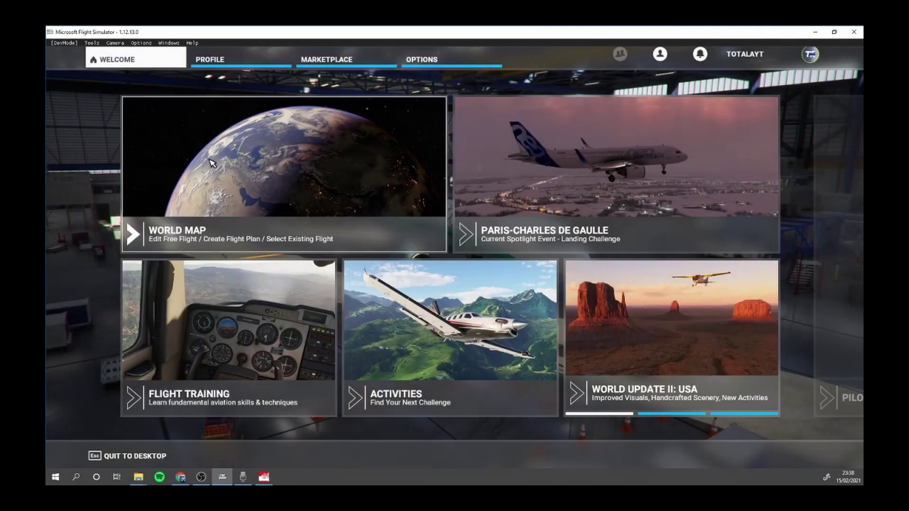
click(299, 180)
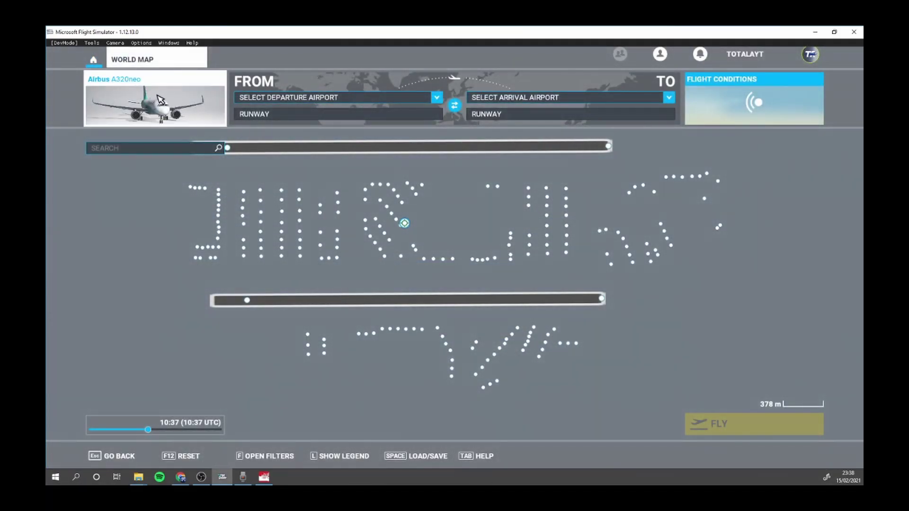
click(246, 301)
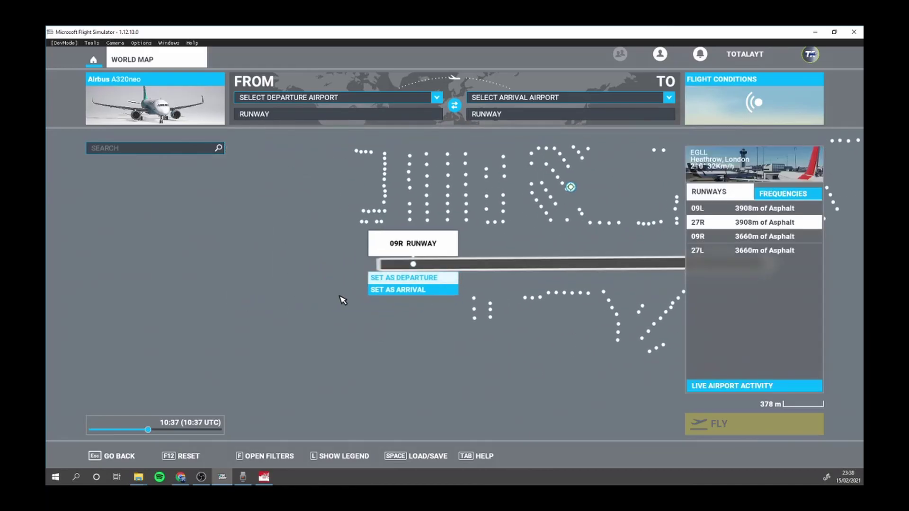
click(417, 278)
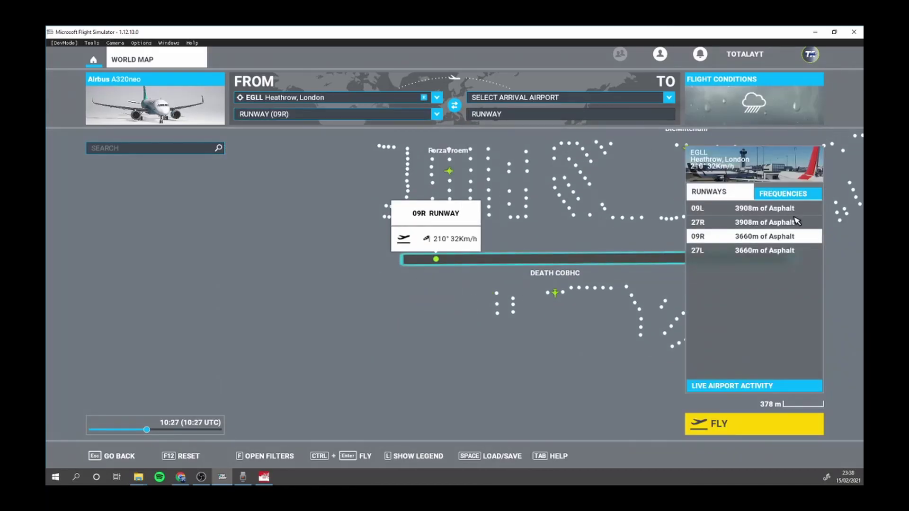
- Open the Flight Conditions settings for the Heathrow flight
click(755, 102)
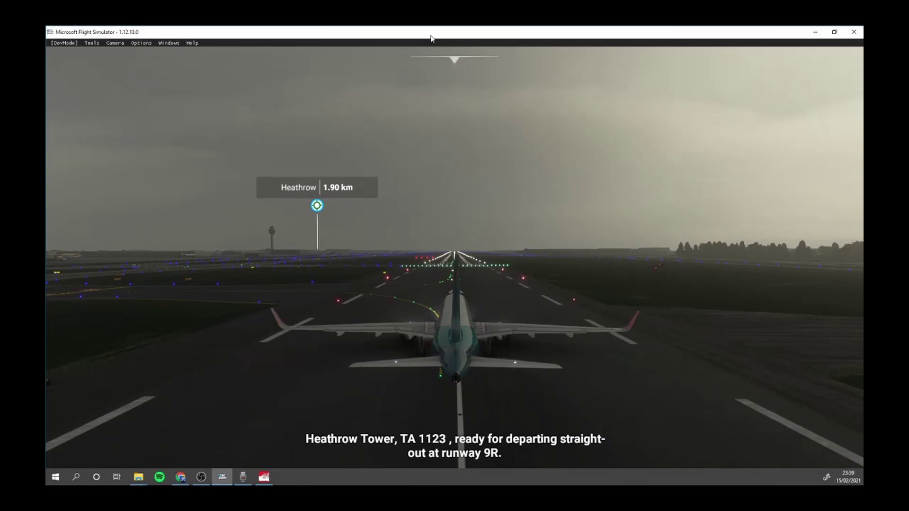
- Switch the A320neo camera to the Cockpit view and close the camera panel
mouse_move(430, 38)
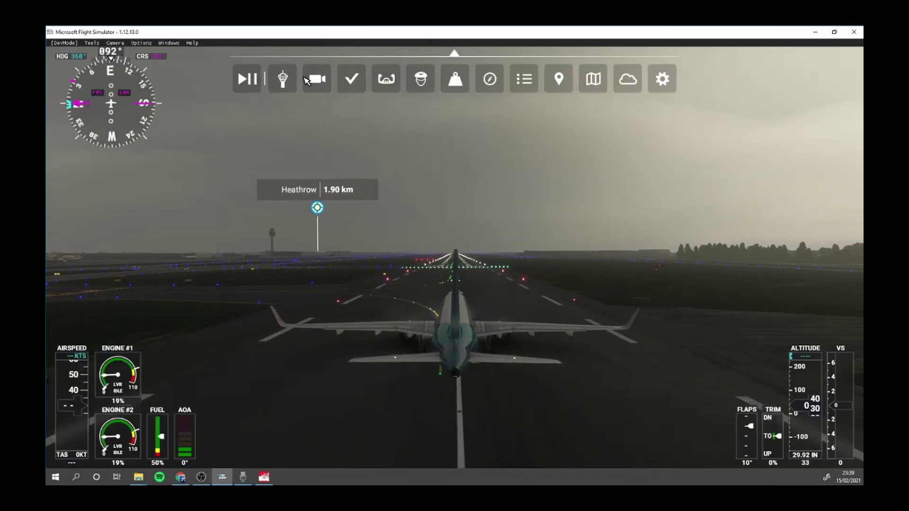
click(307, 81)
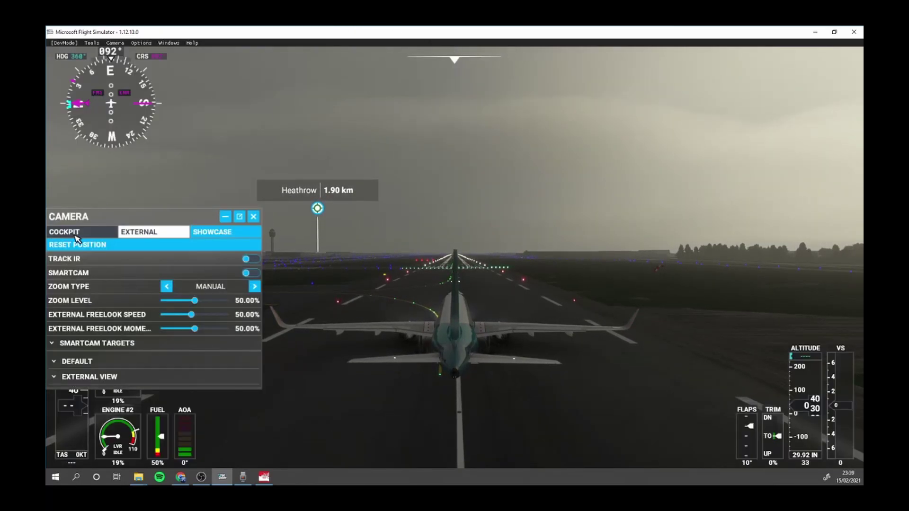
click(76, 236)
click(253, 217)
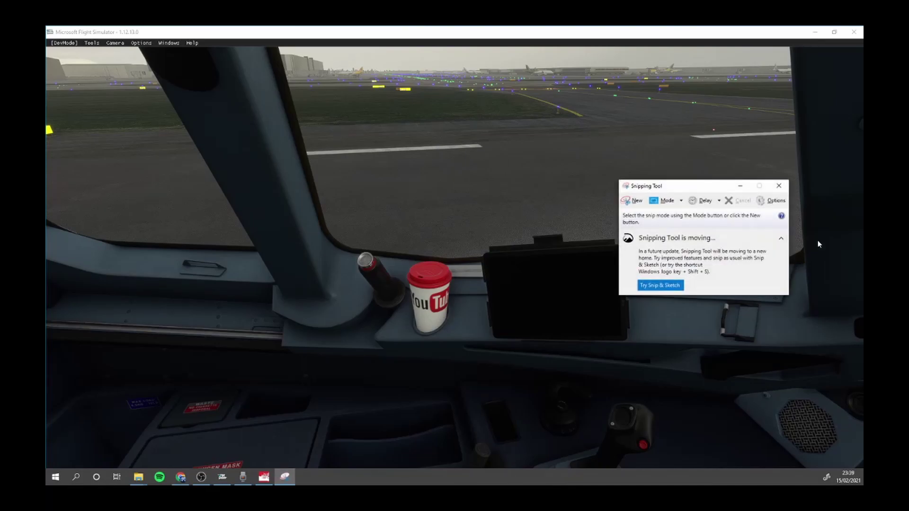
- Launch the Snipping Tool with Ctrl+N, then return focus to the simulator window
key(ctrl+n)
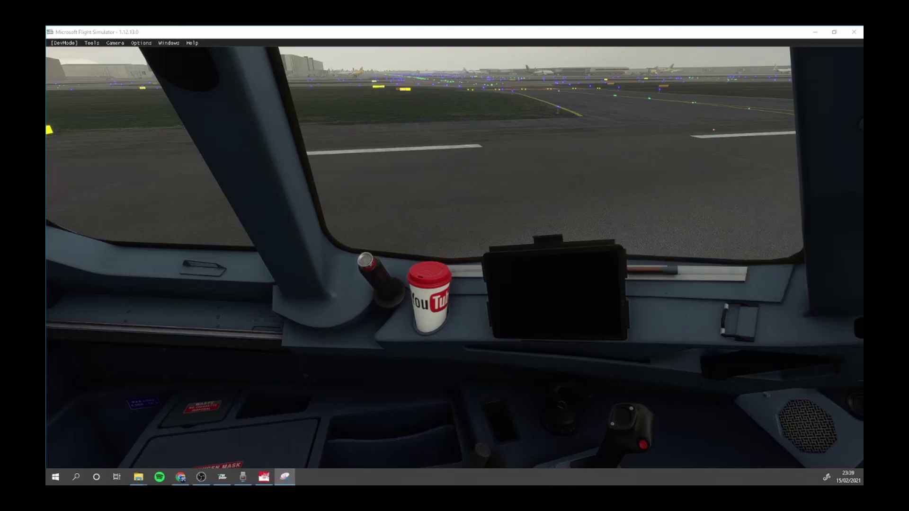
click(533, 339)
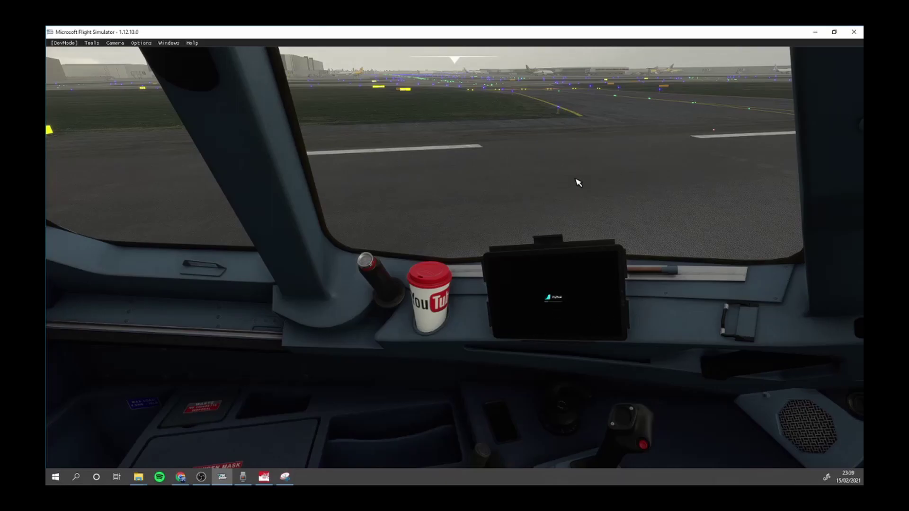